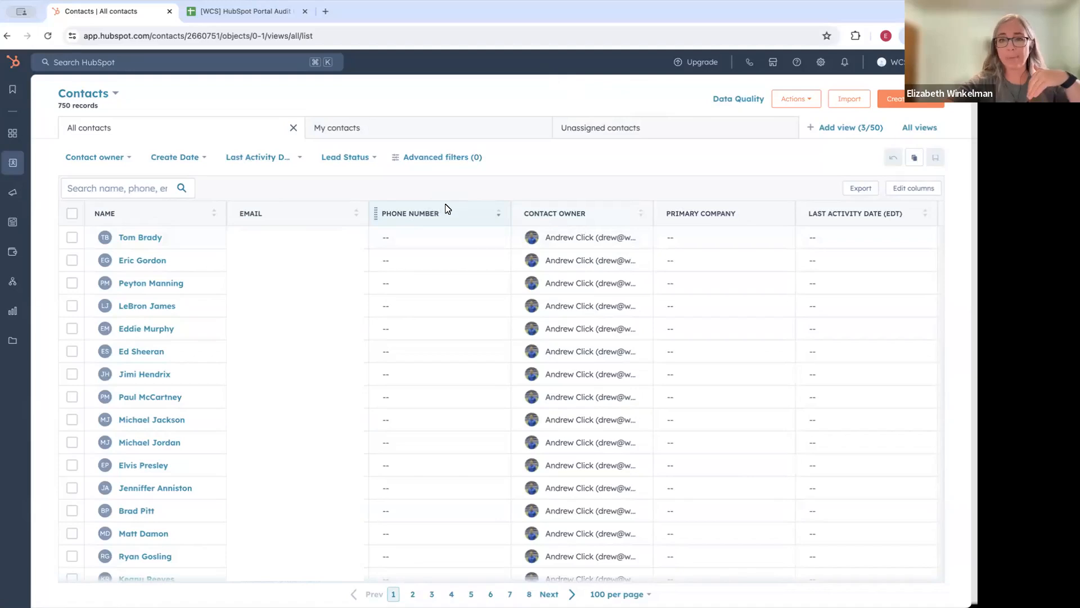
Step: Remove the Phone Number and Last NPS survey rating columns from the contacts table and add the Lifecycle Stage column
left_click(919, 189)
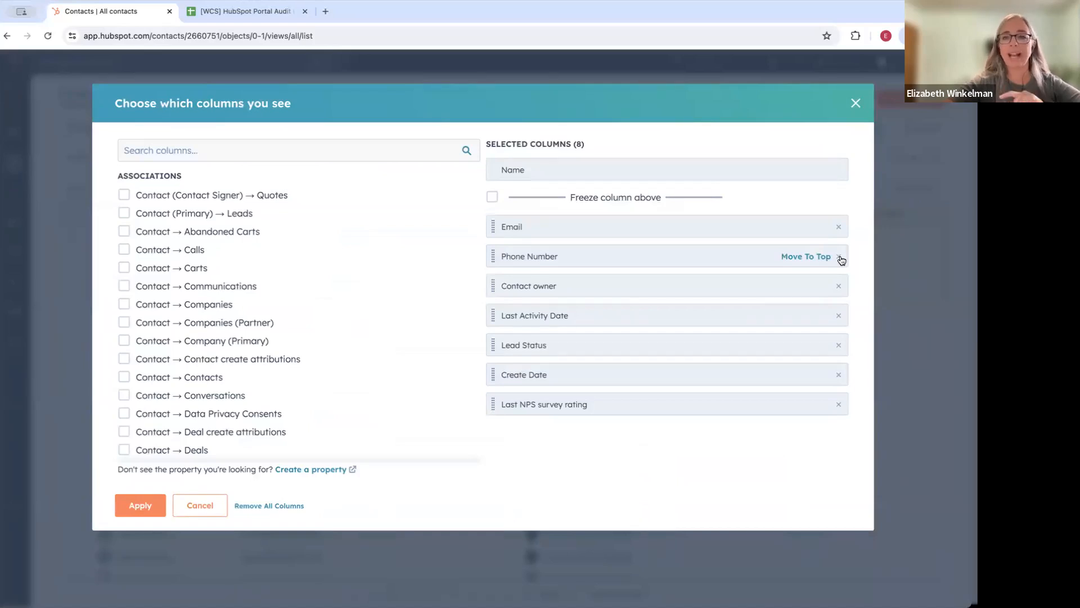
left_click(839, 258)
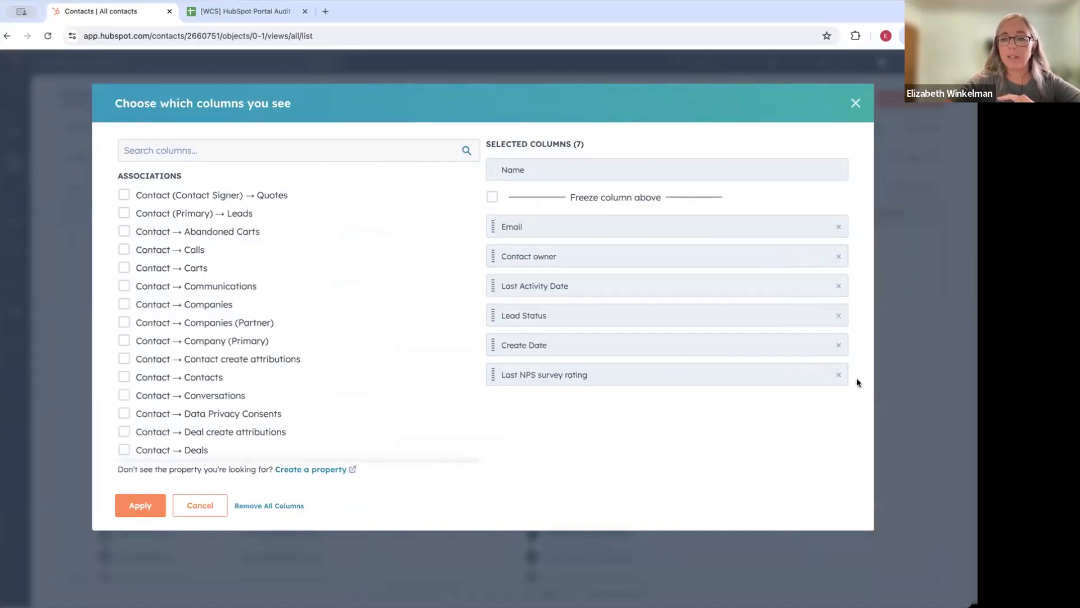
left_click(839, 375)
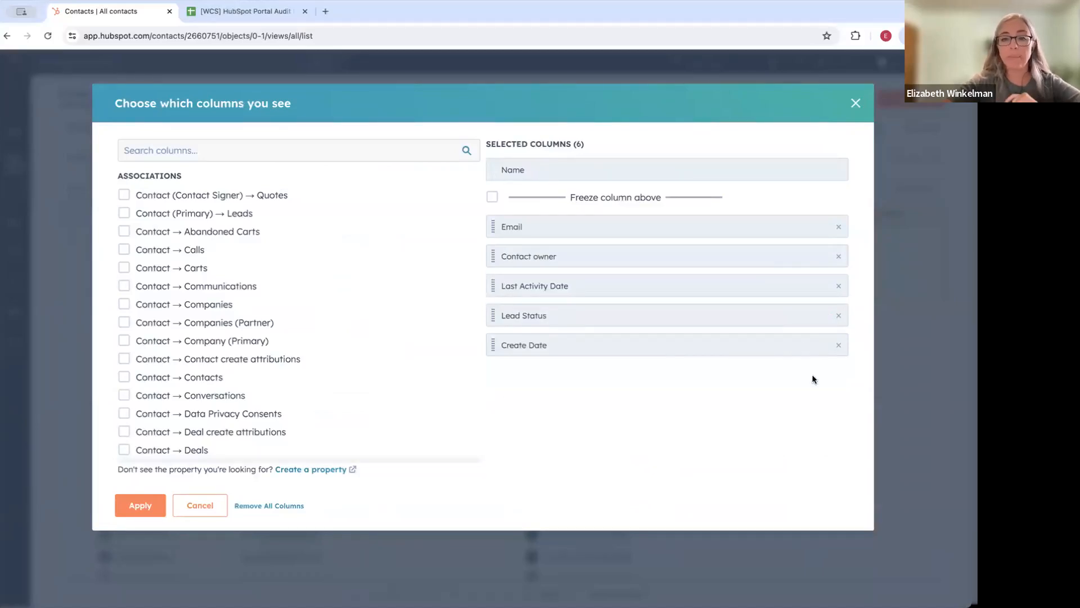
left_click(213, 148)
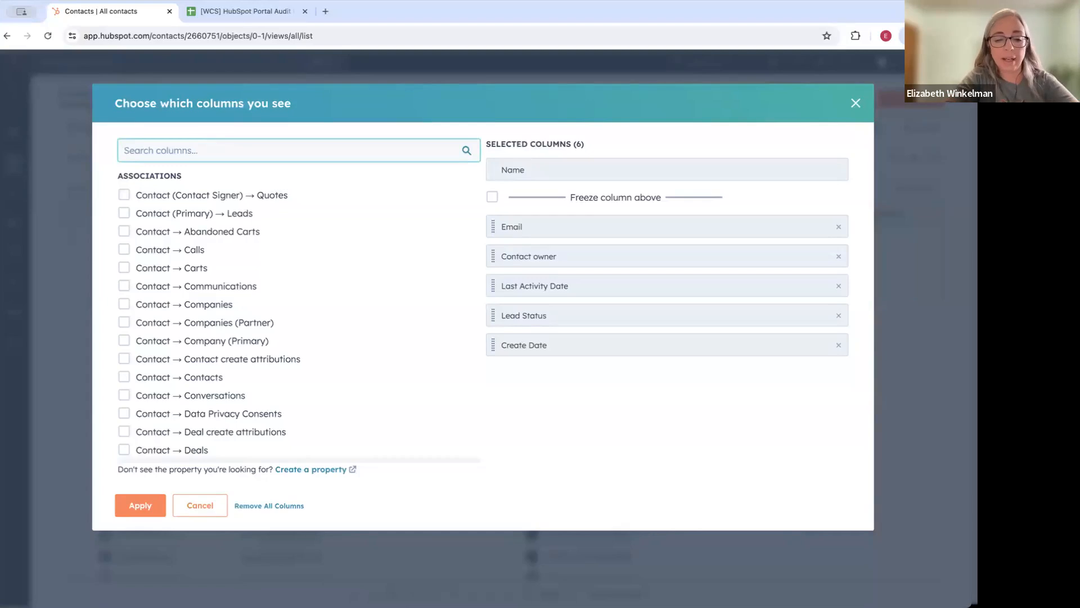
type("lifecycle s")
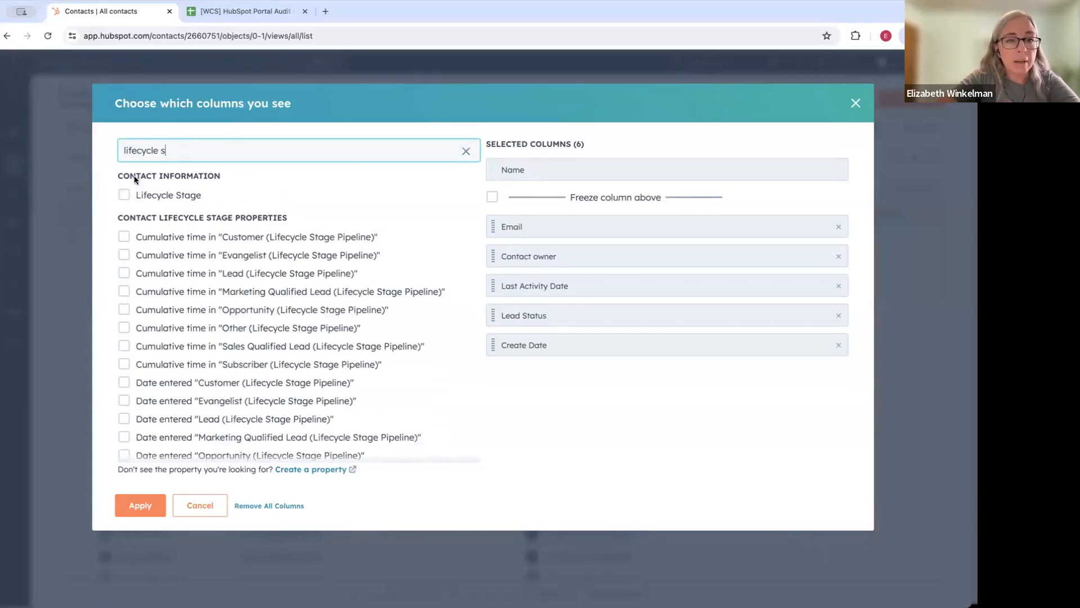
left_click(169, 197)
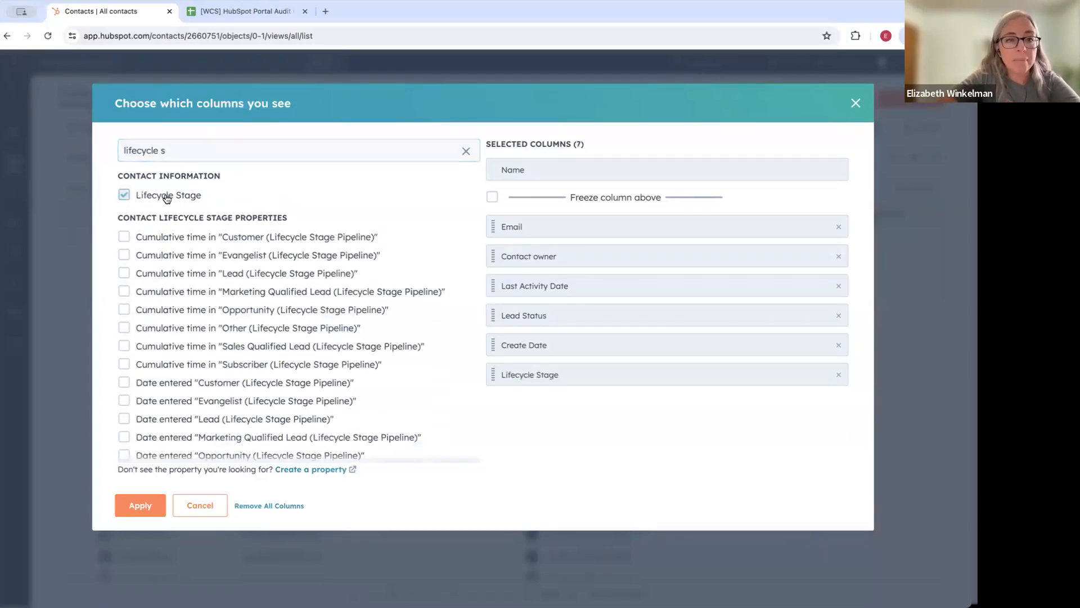
left_click(138, 505)
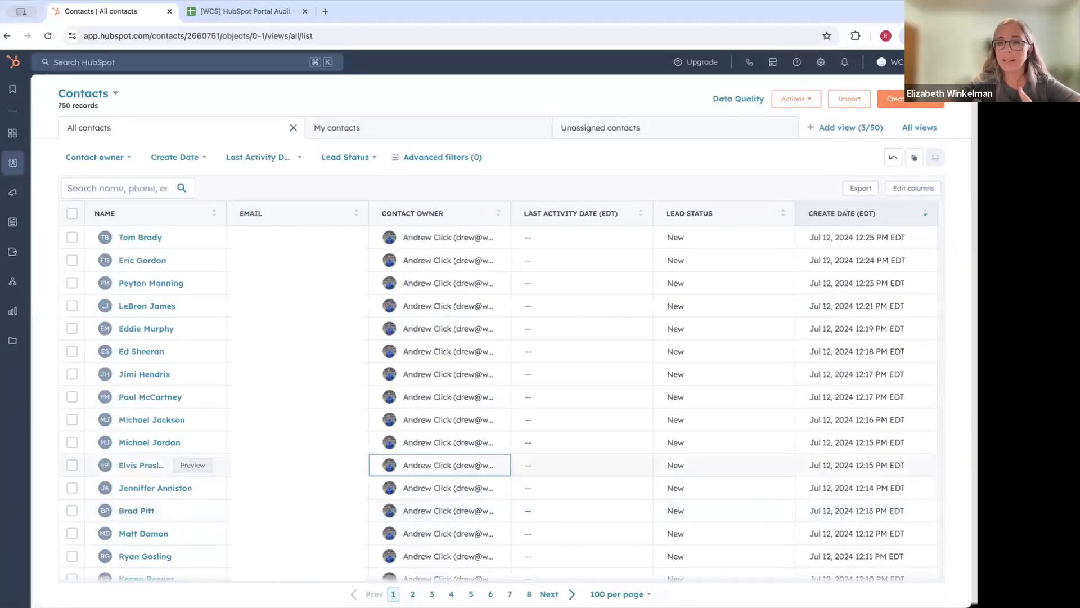
Step: Examine the contacts table across all its columns, including Lifecycle Stage, and check which saved views can be added
scroll(728, 417, "right", 2)
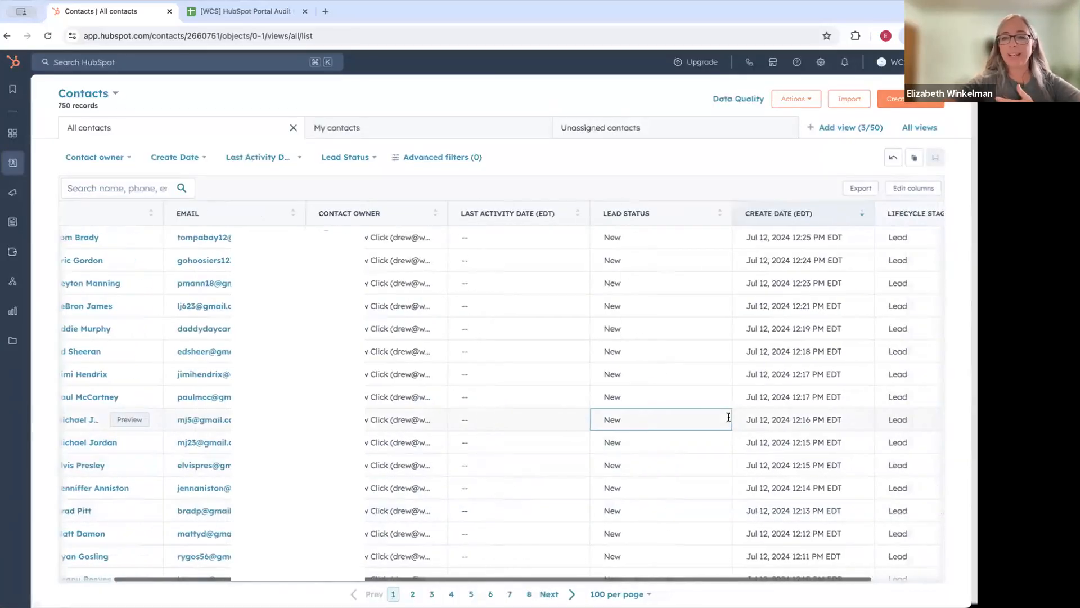
scroll(729, 417, "right", 2)
scroll(728, 417, "left", 5)
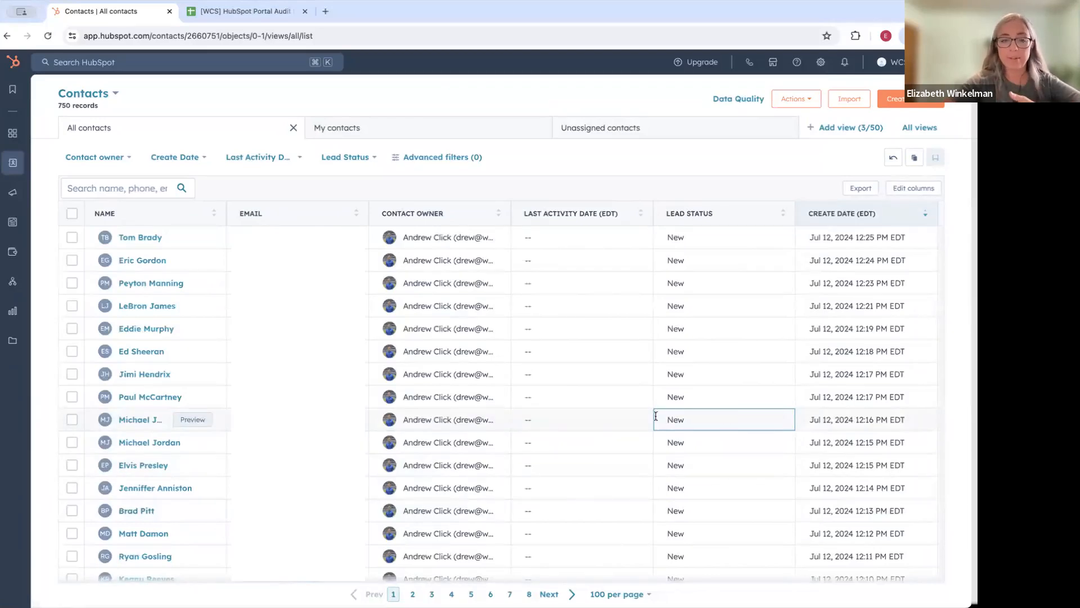
scroll(763, 406, "right", 2)
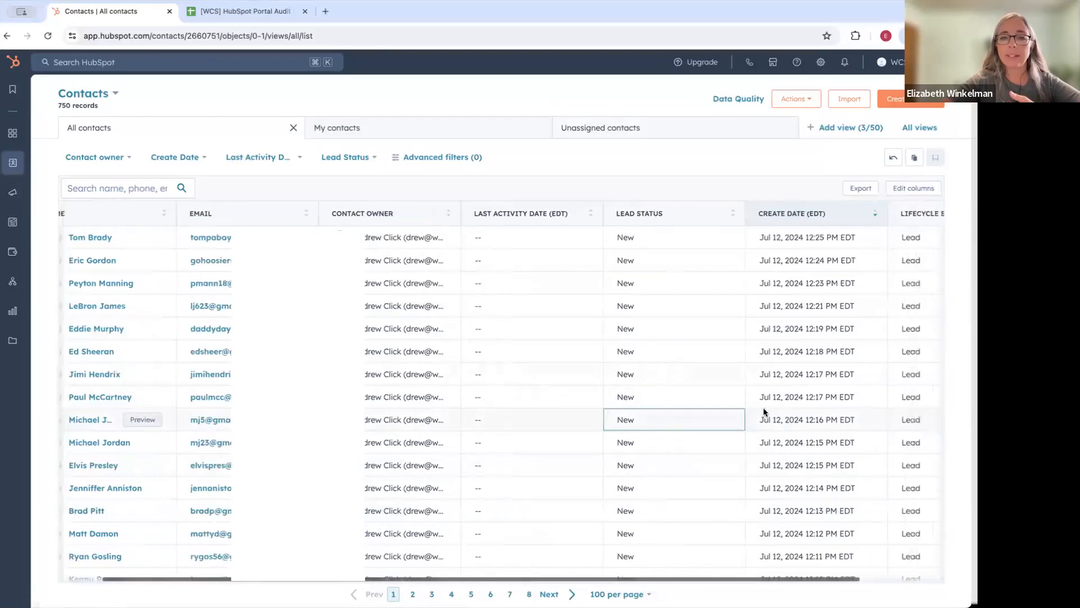
scroll(765, 410, "left", 3)
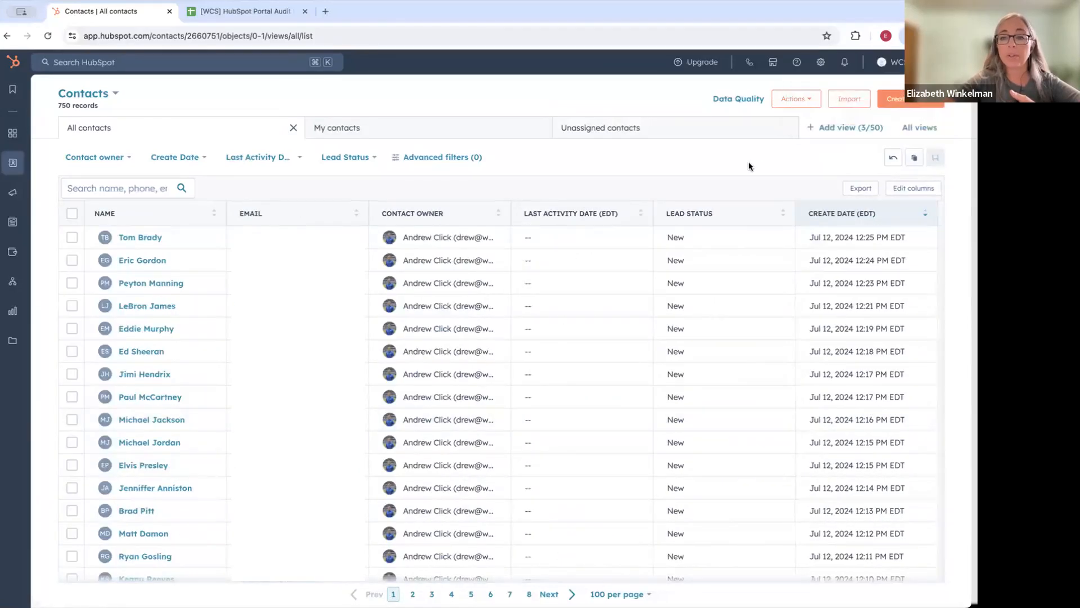
left_click(835, 130)
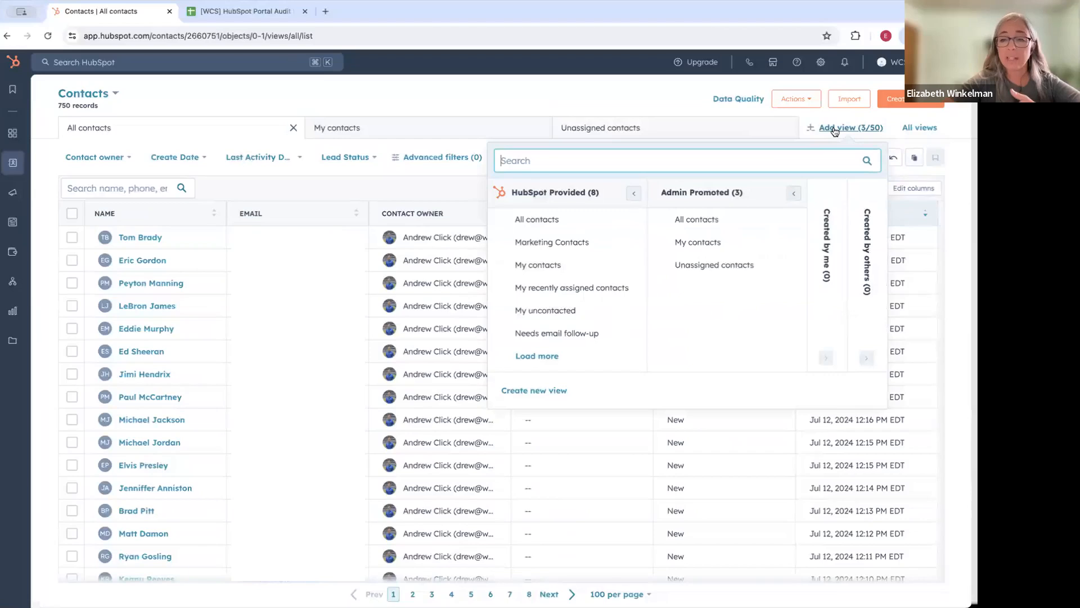
left_click(684, 99)
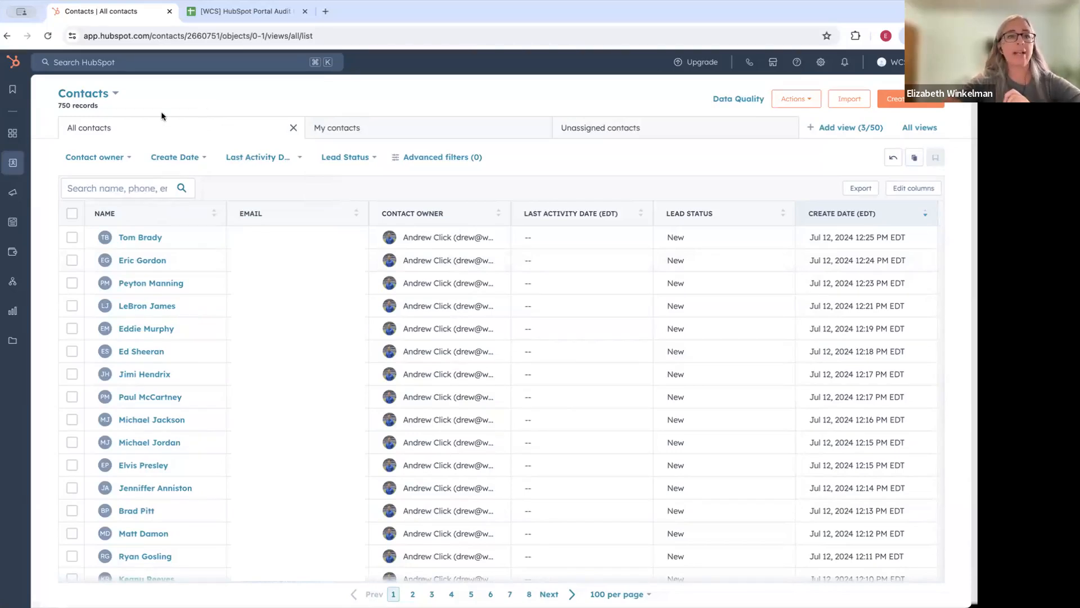
Step: Go to the CRM lists and start a contact-based active list named "TRAINING Client List"
mouse_move(92, 172)
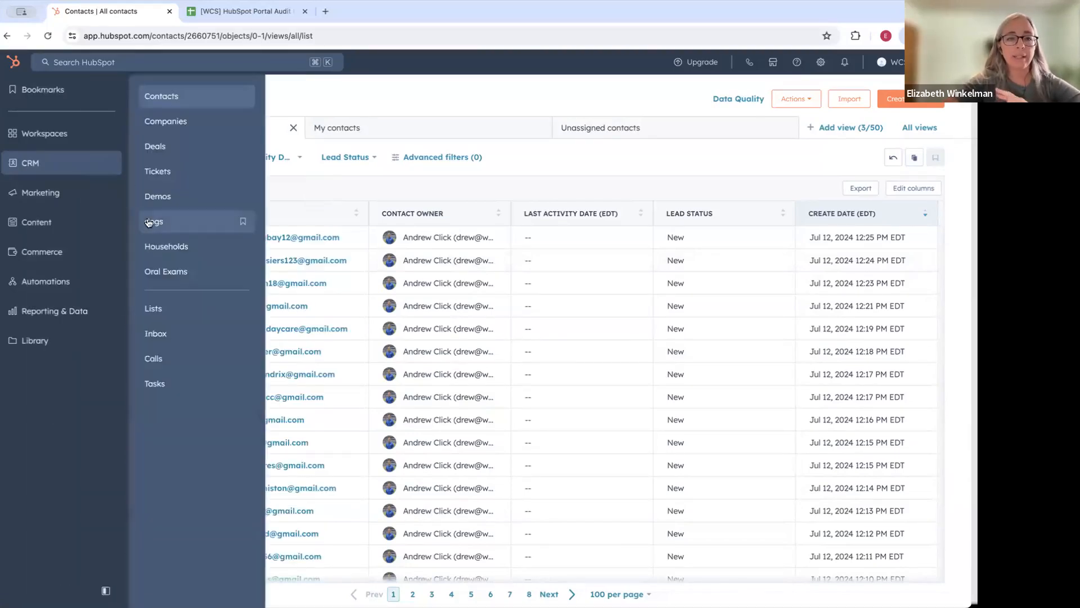
left_click(164, 309)
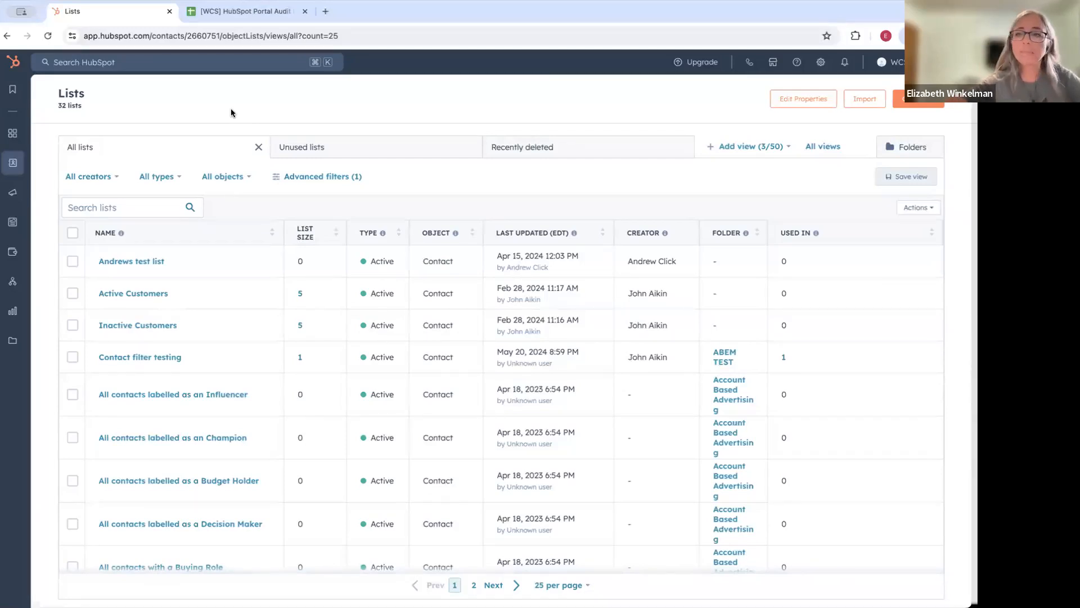
left_click(900, 102)
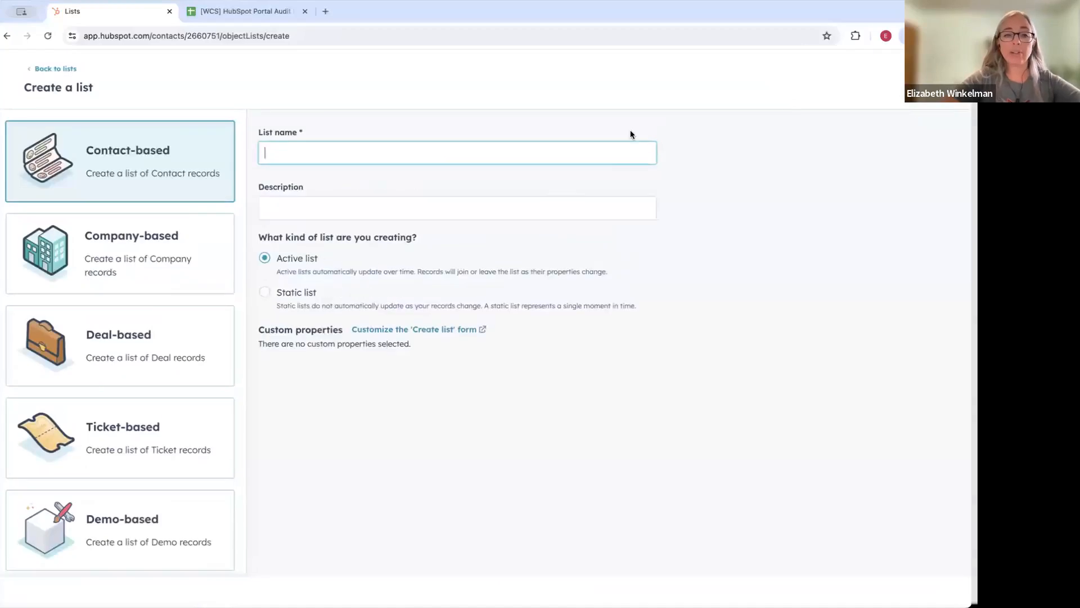
type("TR")
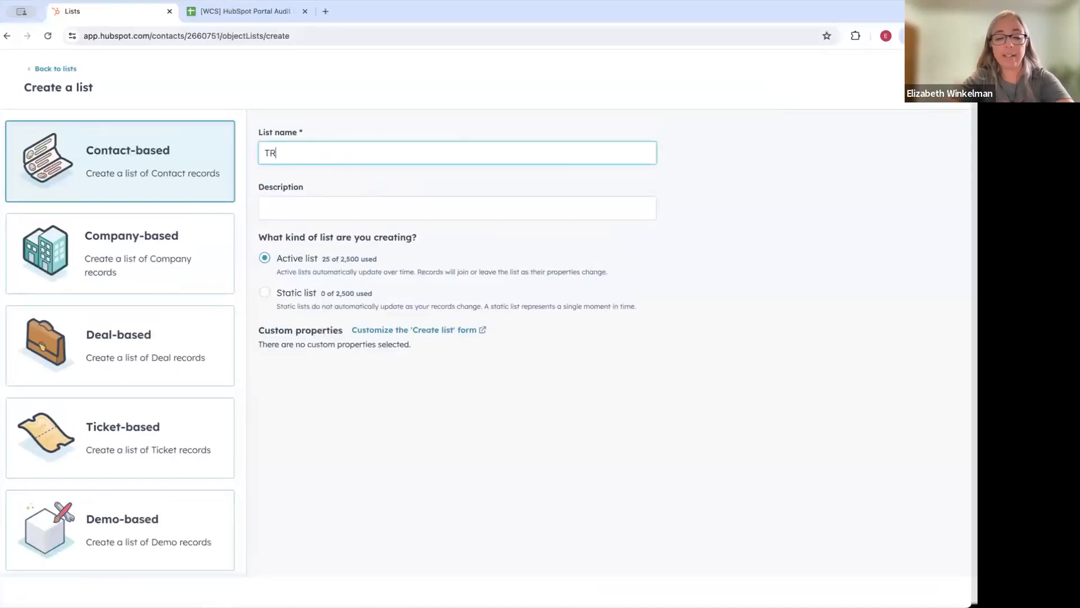
type("AINING C")
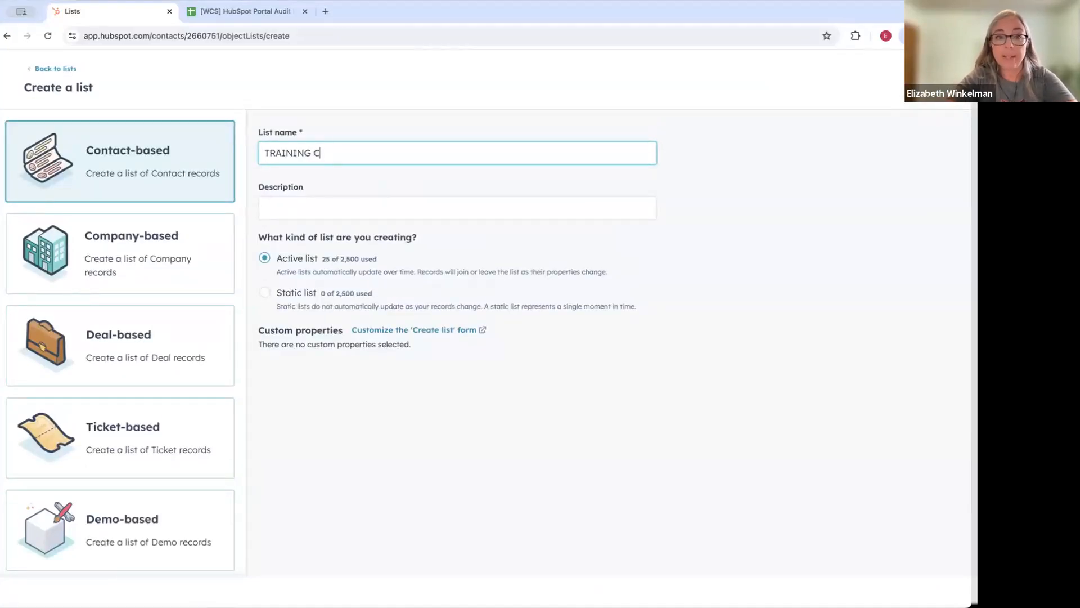
type("lient List")
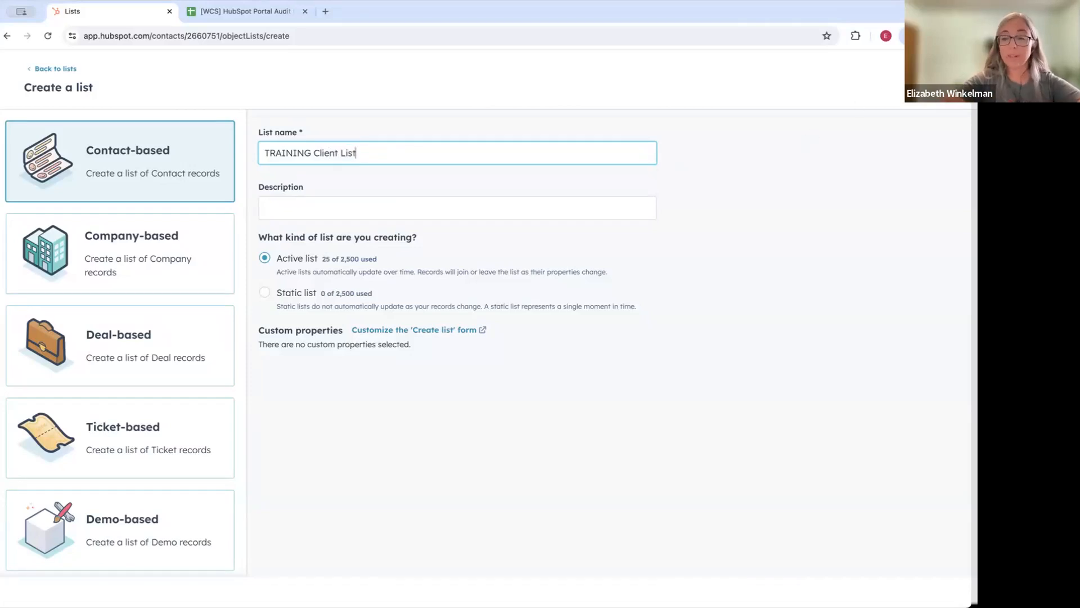
left_click(941, 88)
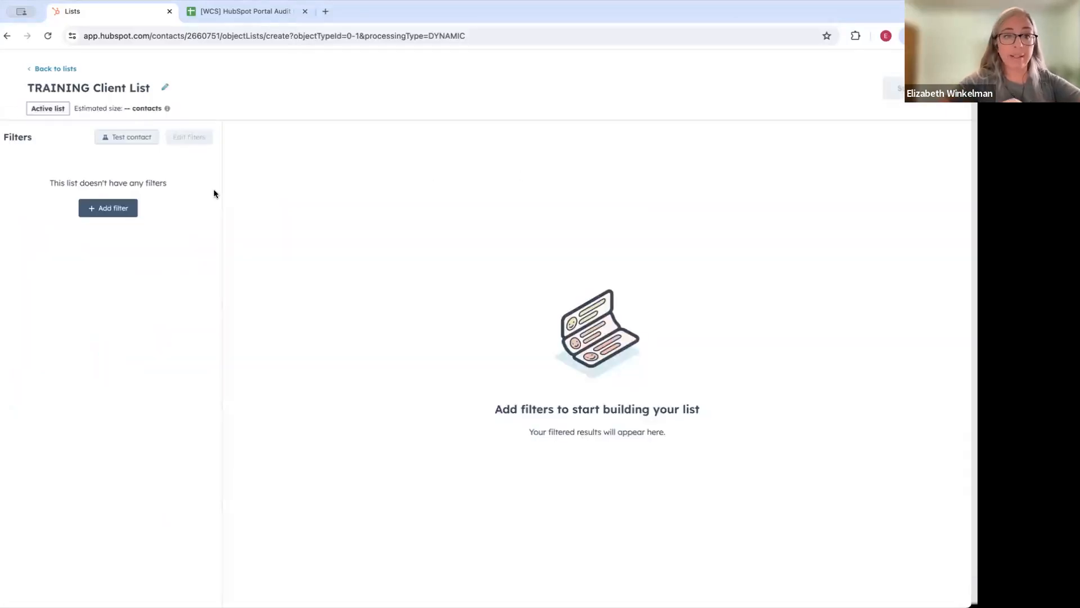
Step: Add a contact property filter to the list so that Lifecycle stage is any of Customer or Evangelist
left_click(105, 209)
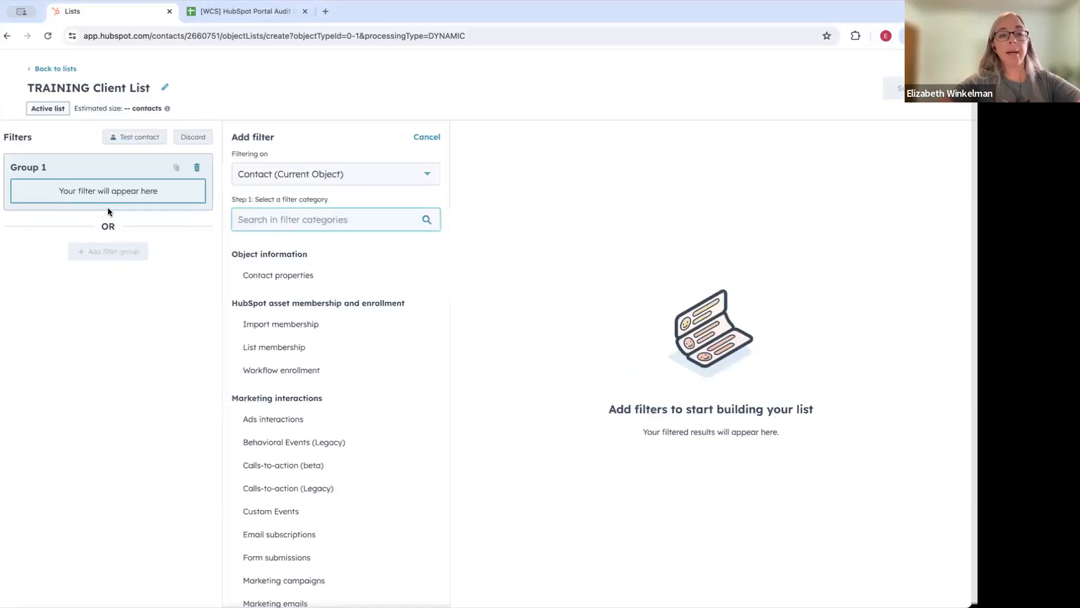
left_click(298, 275)
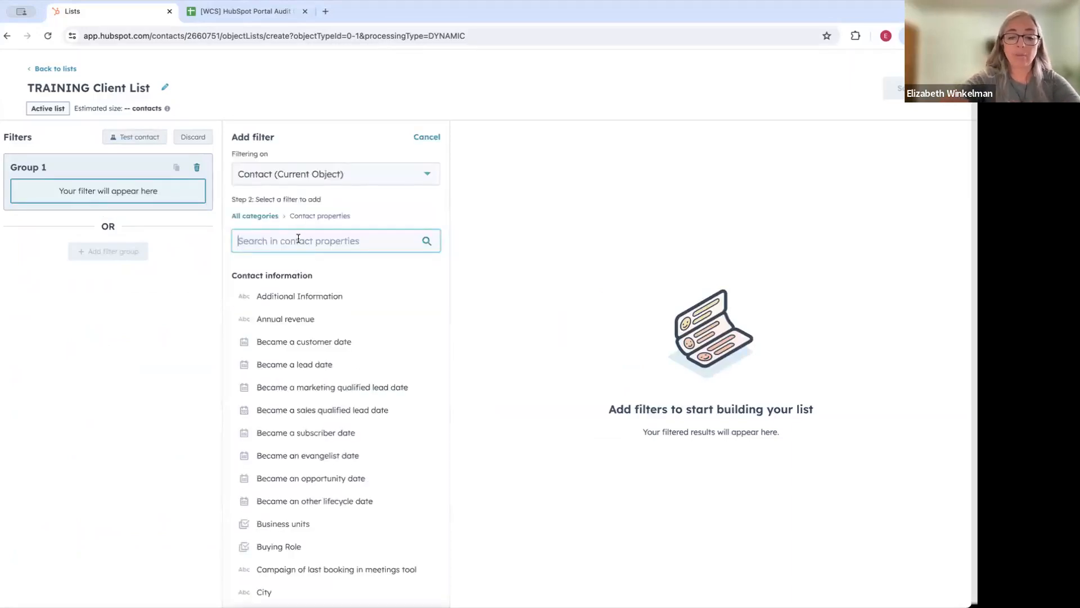
type("lifecycle")
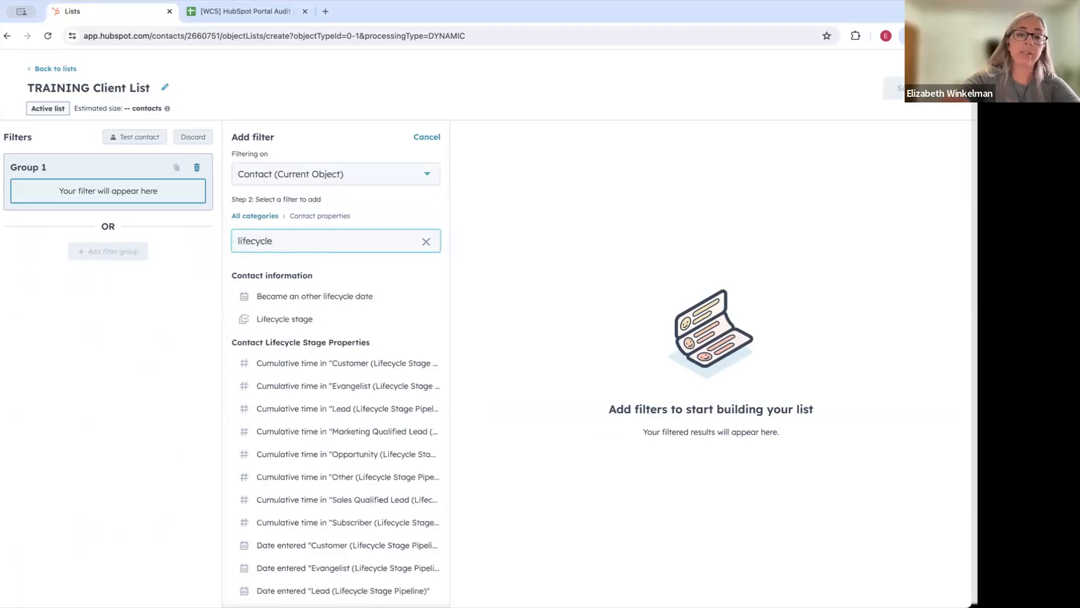
left_click(299, 320)
left_click(361, 209)
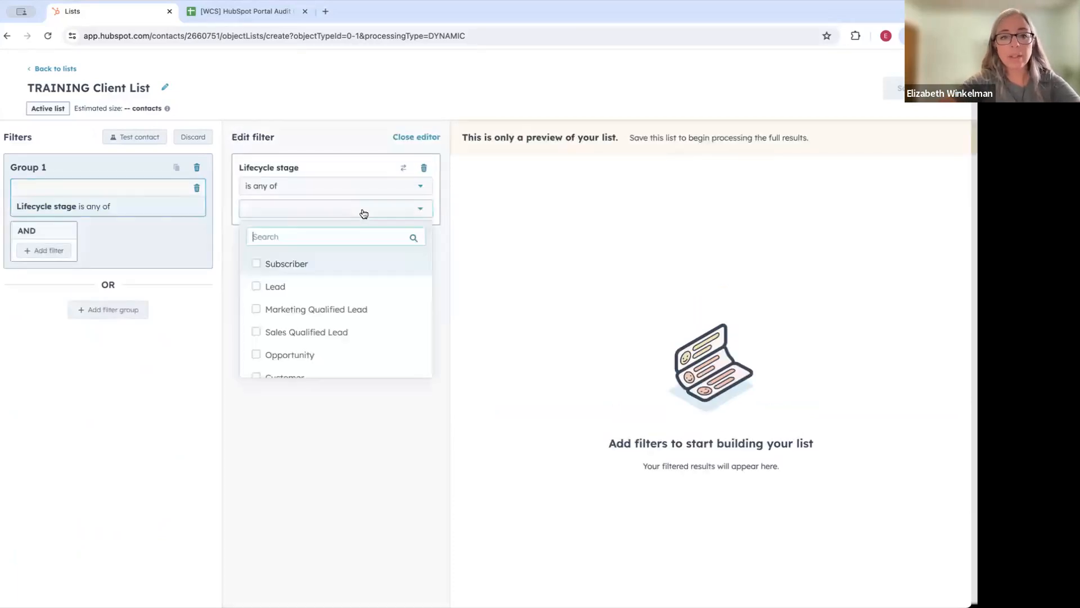
scroll(337, 337, "down", 2)
left_click(285, 320)
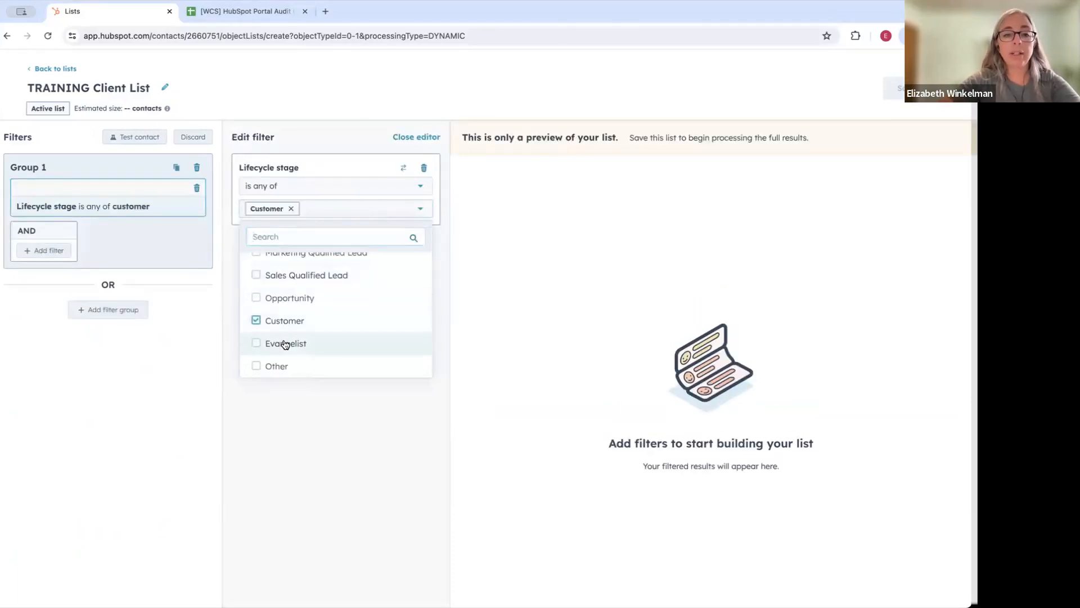
left_click(285, 343)
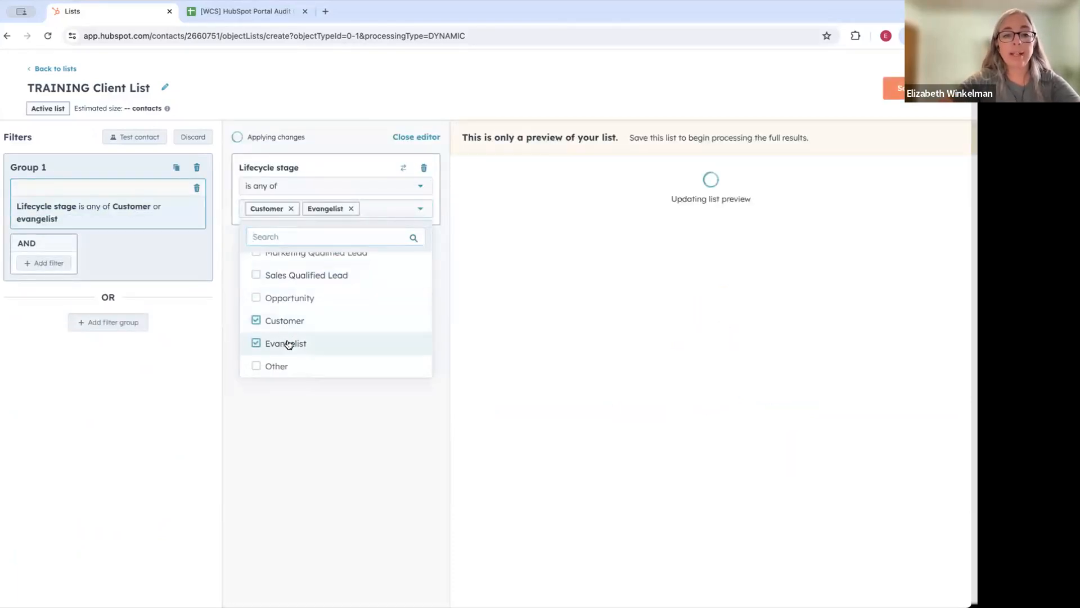
left_click(535, 378)
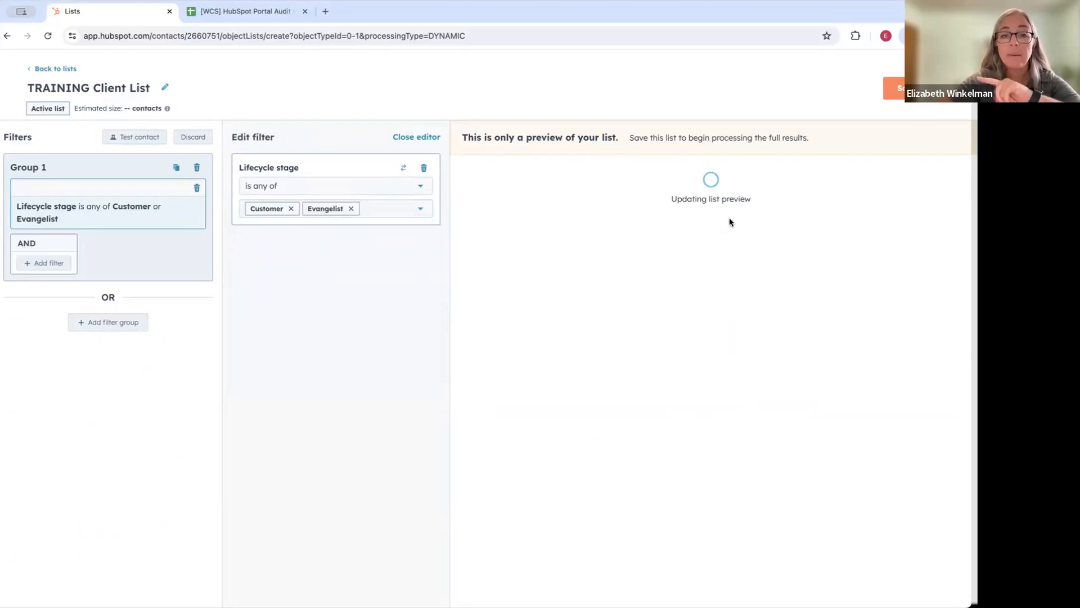
Step: Save the client list, return to the overview of all lists and reload it
left_click(923, 89)
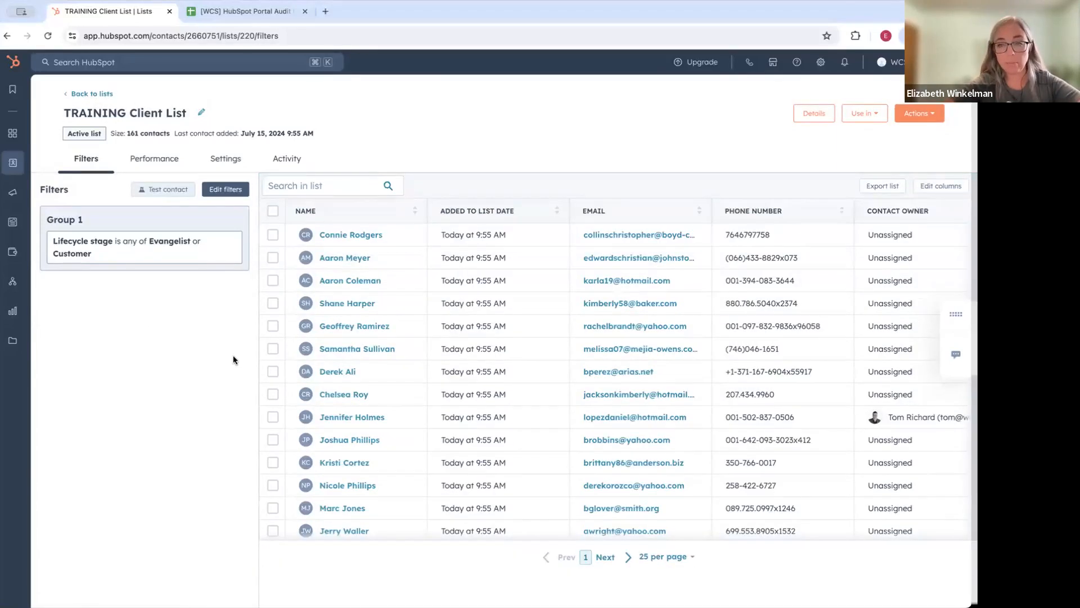
left_click(102, 93)
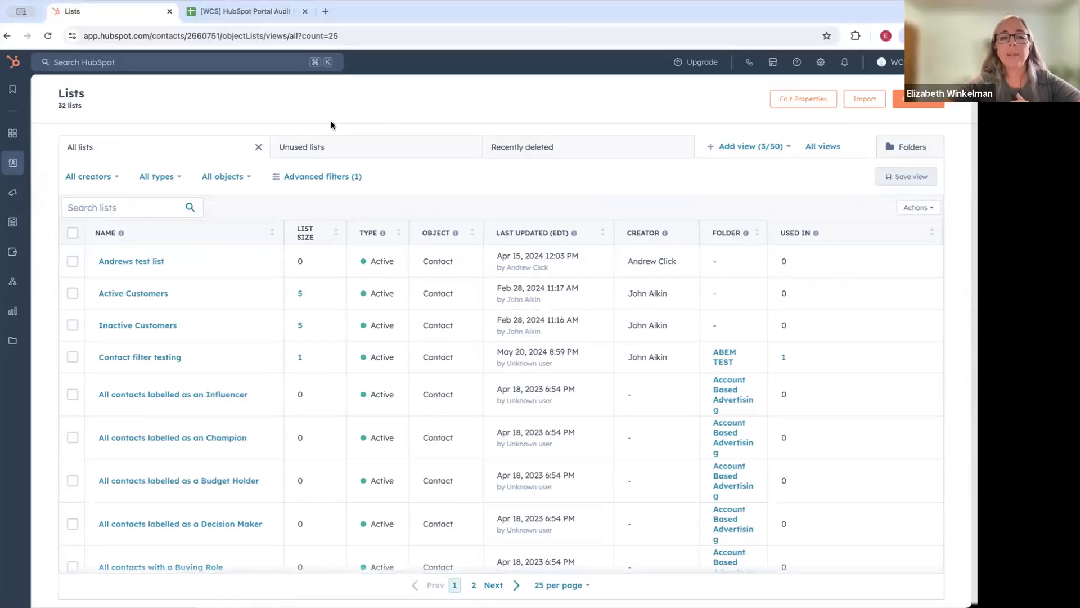
left_click(48, 35)
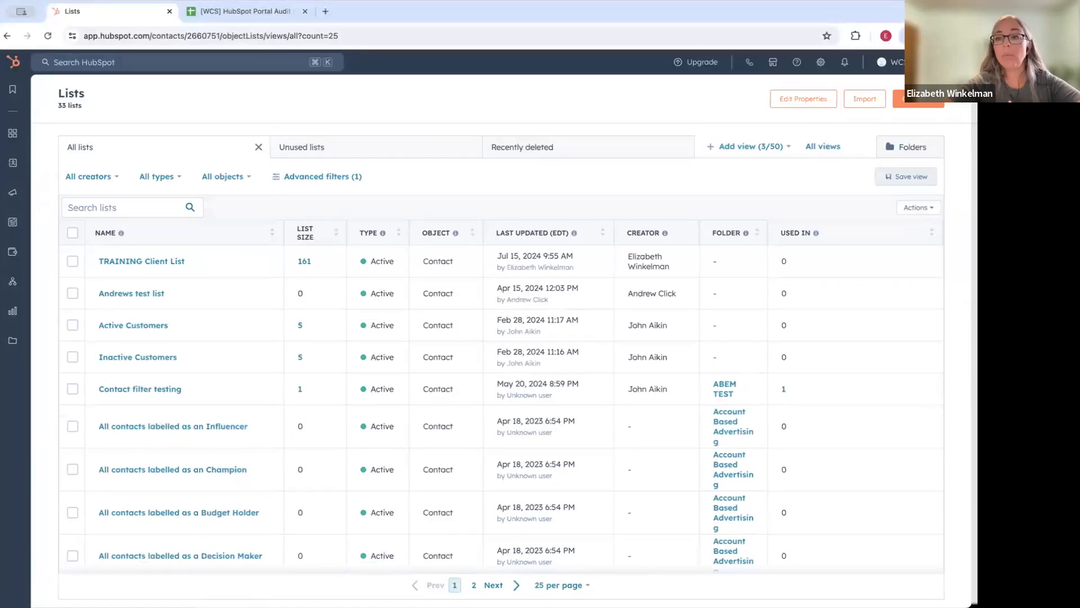
Step: Start another contact-based active list named "TRAINING Unsubs and bounces"
left_click(918, 100)
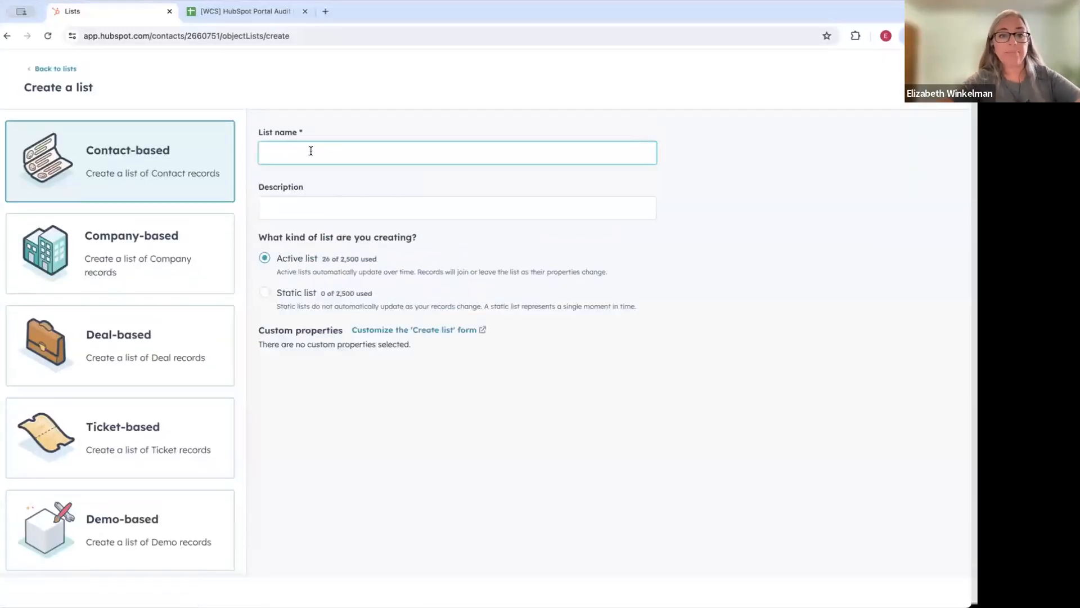
type("TRAINING")
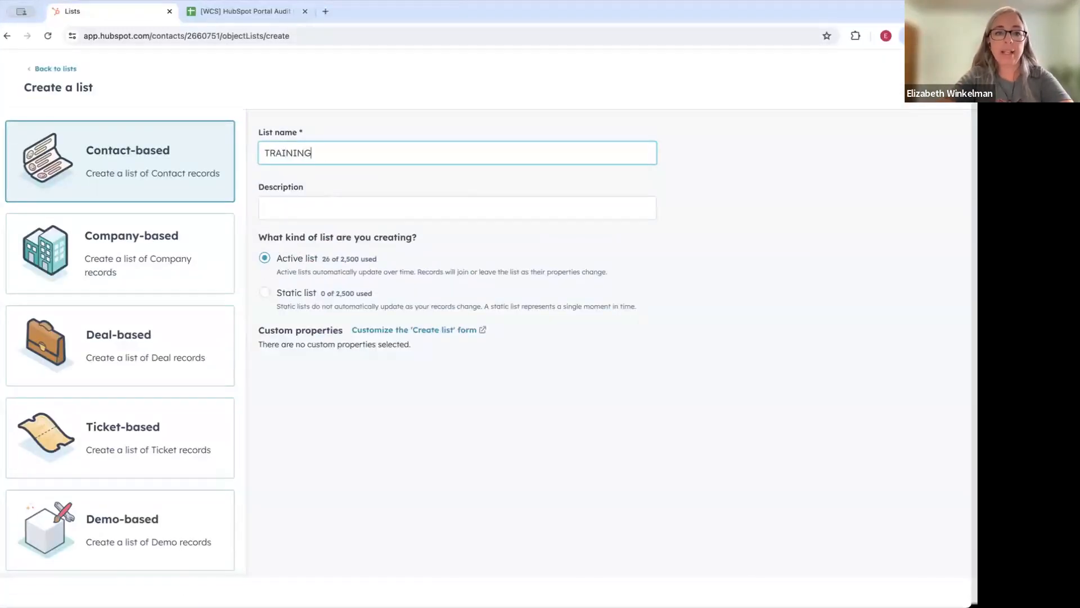
type(" Unsubs")
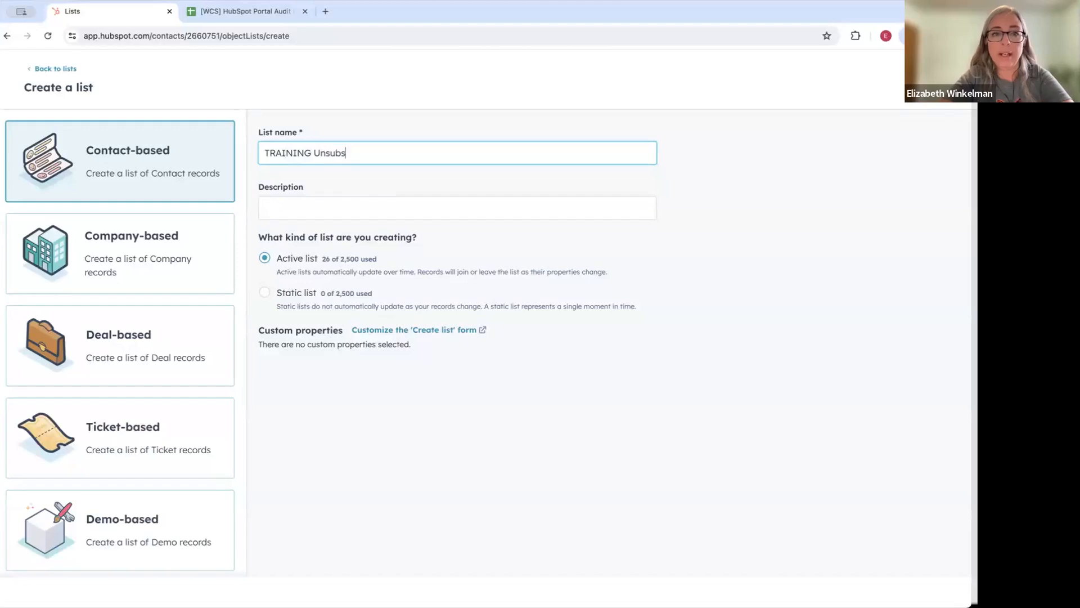
type(" and boundes")
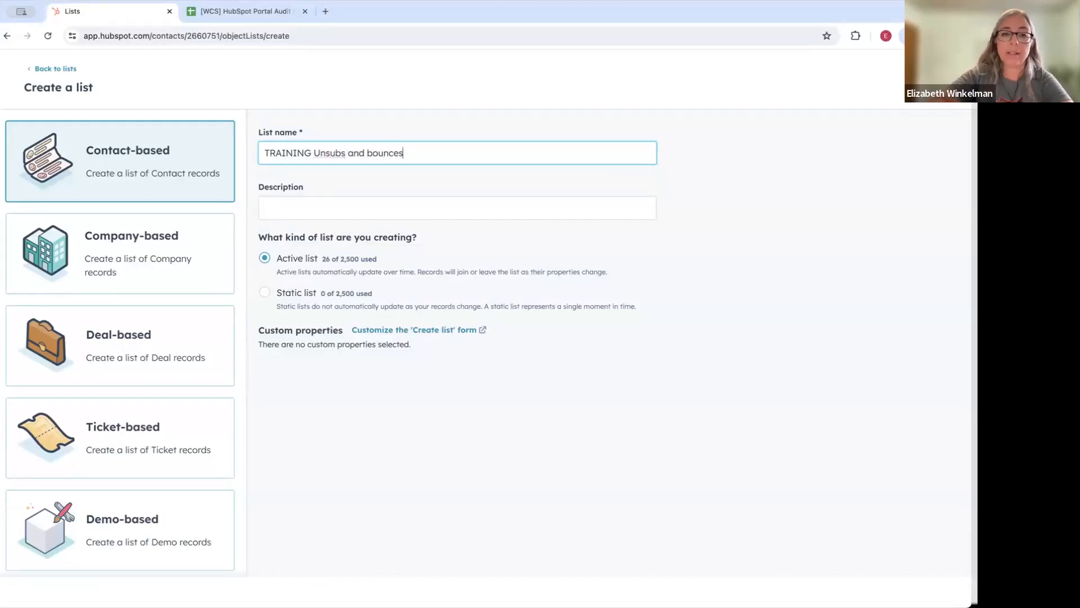
left_click(931, 87)
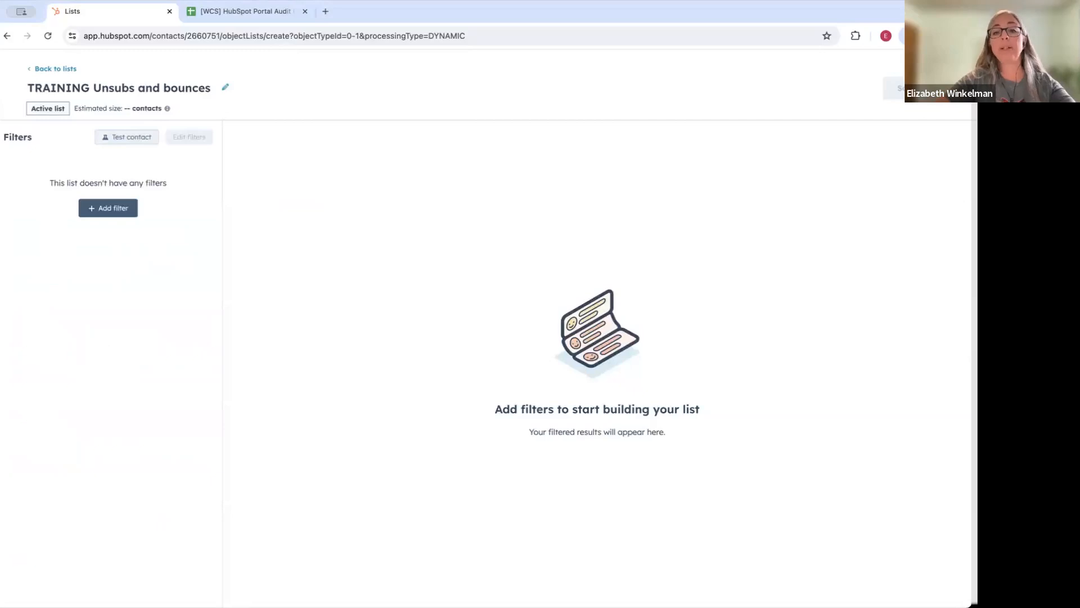
Step: Add a contact property filter to the list so that Unsubscribed from all email is equal to True
left_click(120, 209)
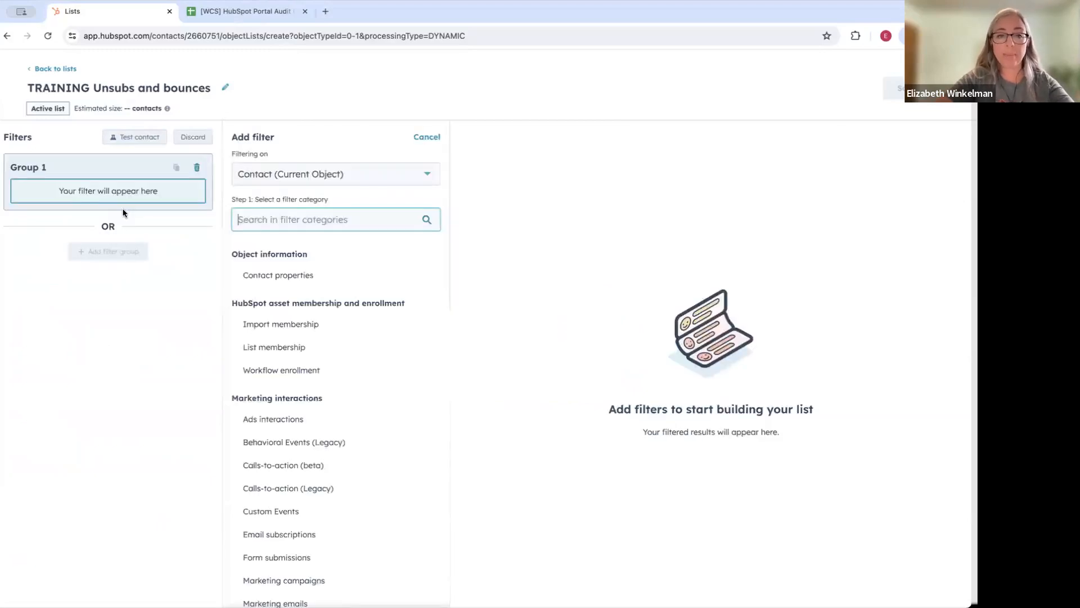
left_click(303, 275)
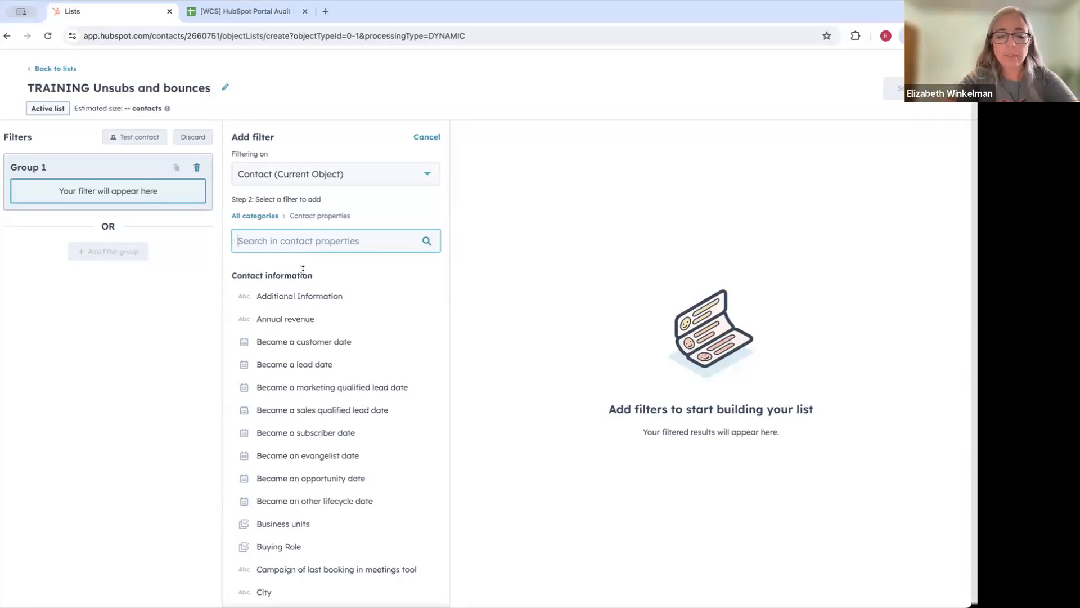
type("unsub")
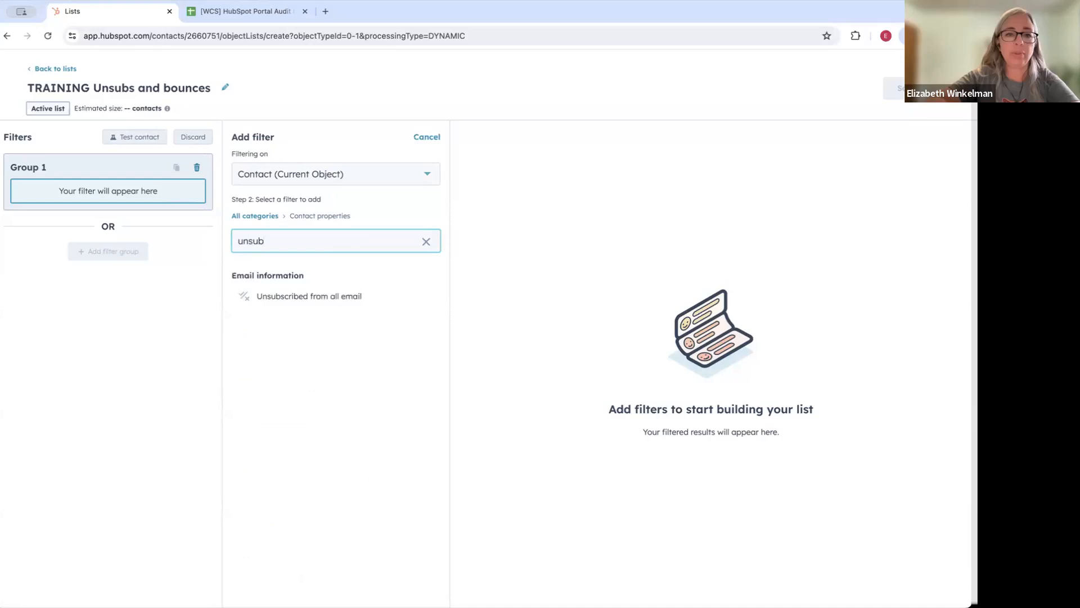
left_click(301, 295)
left_click(256, 208)
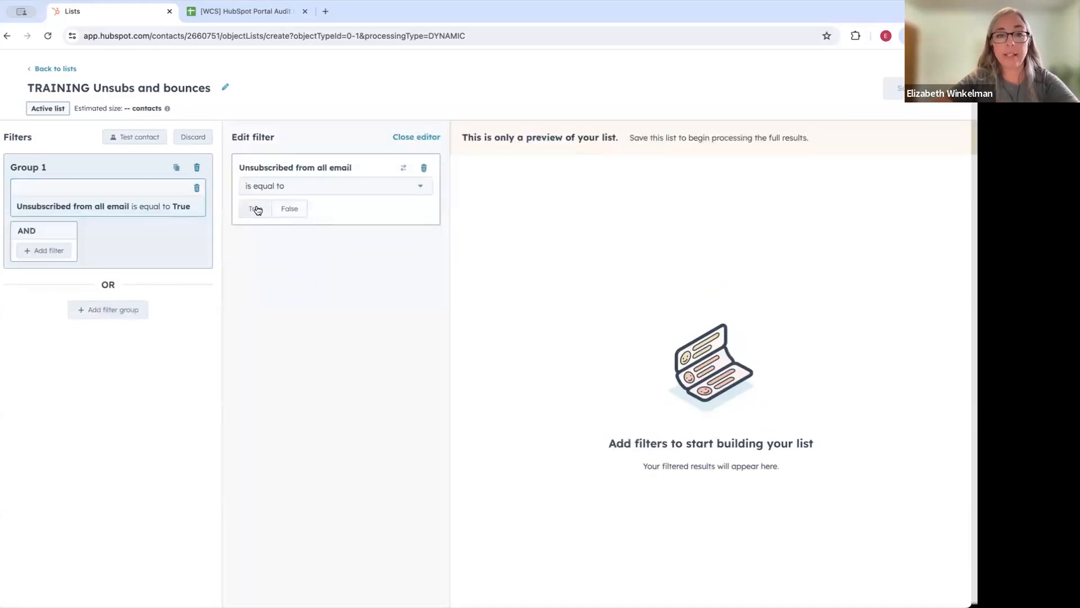
Step: Add a second OR filter group with the contact property condition that Email hard bounce reason is known
left_click(99, 309)
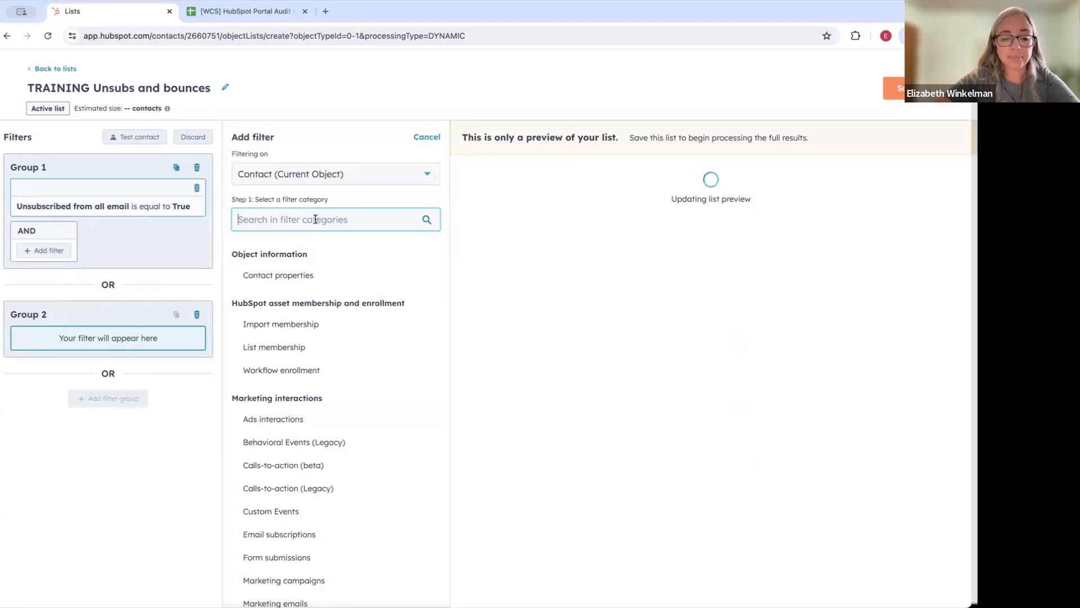
type("bounce")
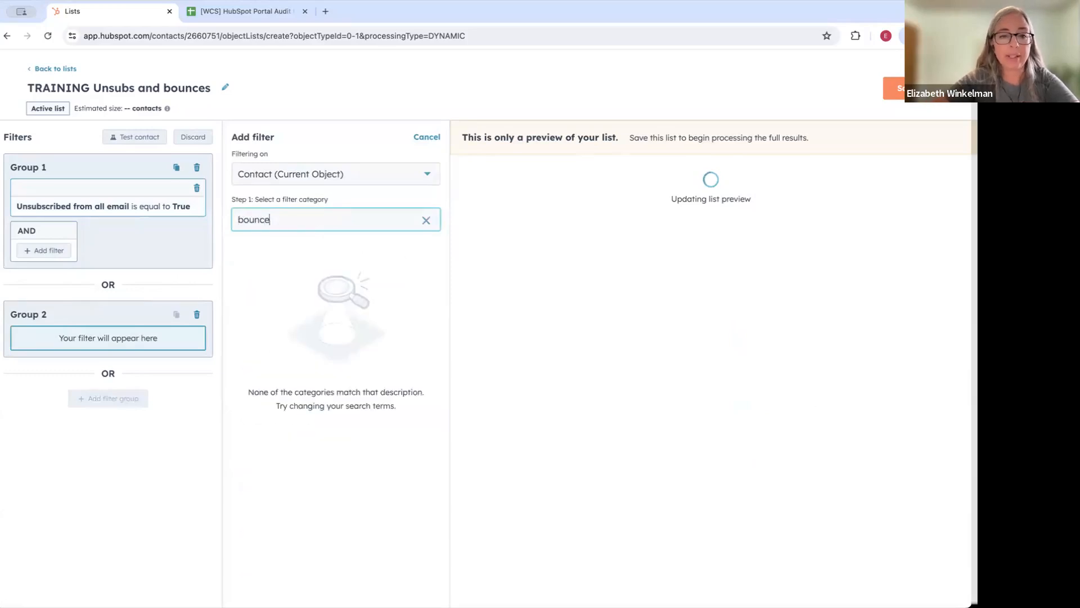
double_click(330, 221)
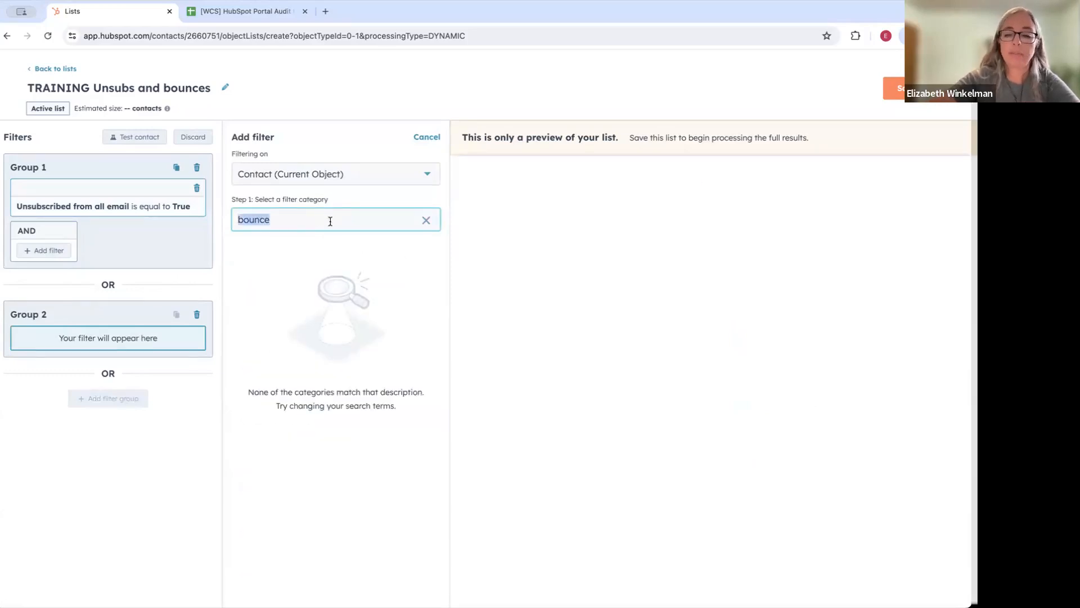
key("BackSpace")
left_click(315, 274)
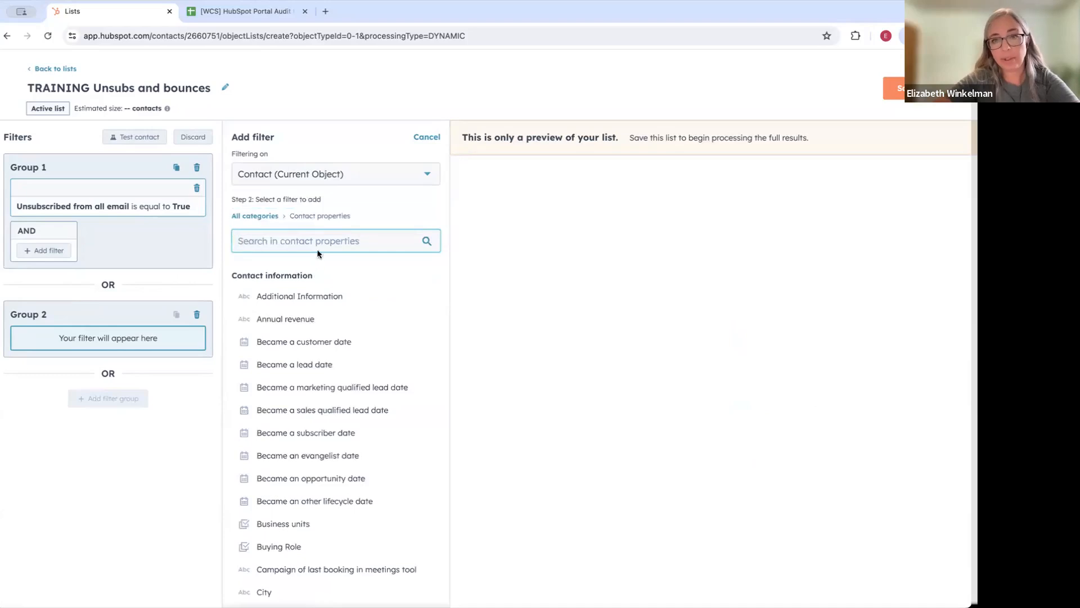
type("bounce")
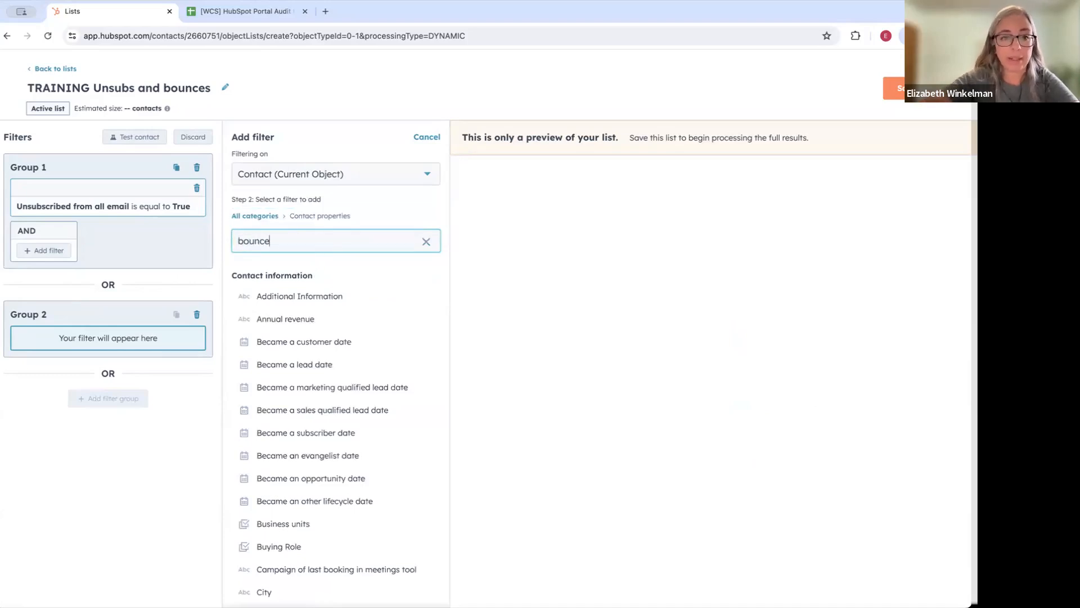
left_click(308, 295)
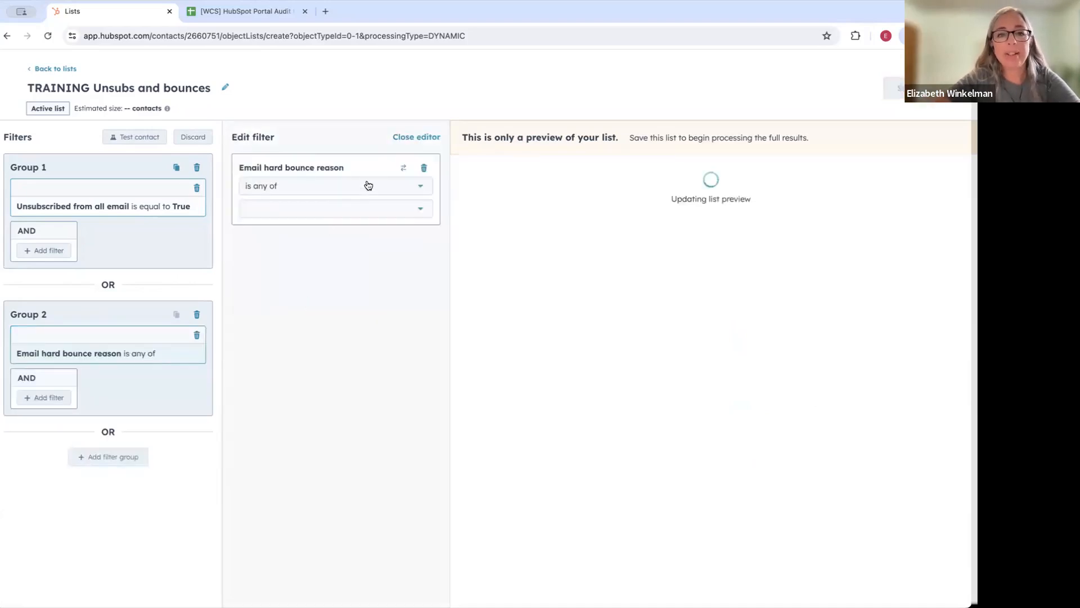
left_click(368, 185)
left_click(315, 289)
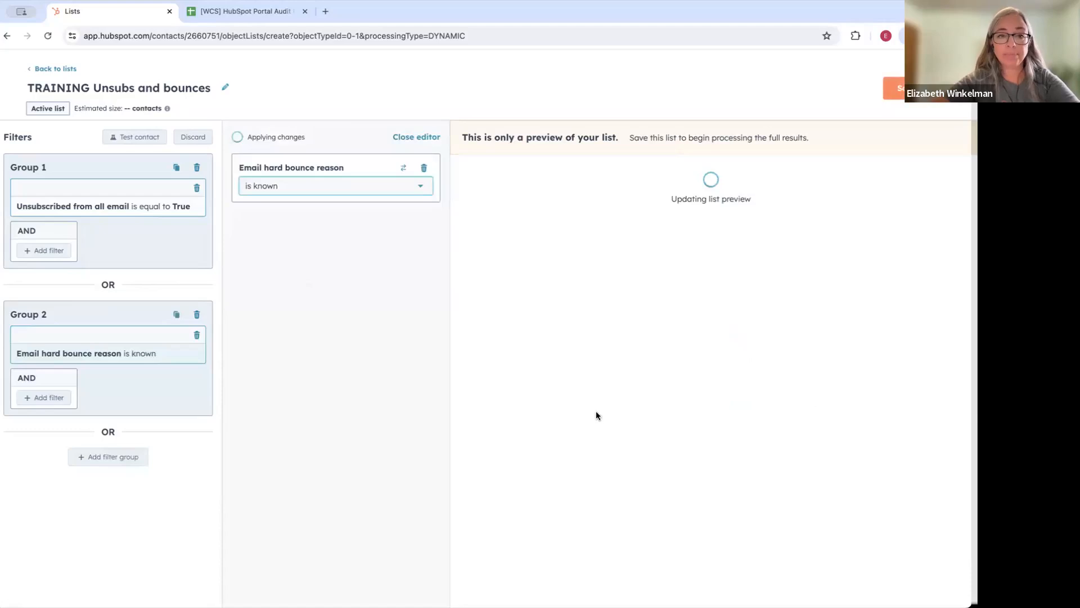
Step: Save the unsubs and bounces list, return to the overview of all lists and reload it
left_click(893, 87)
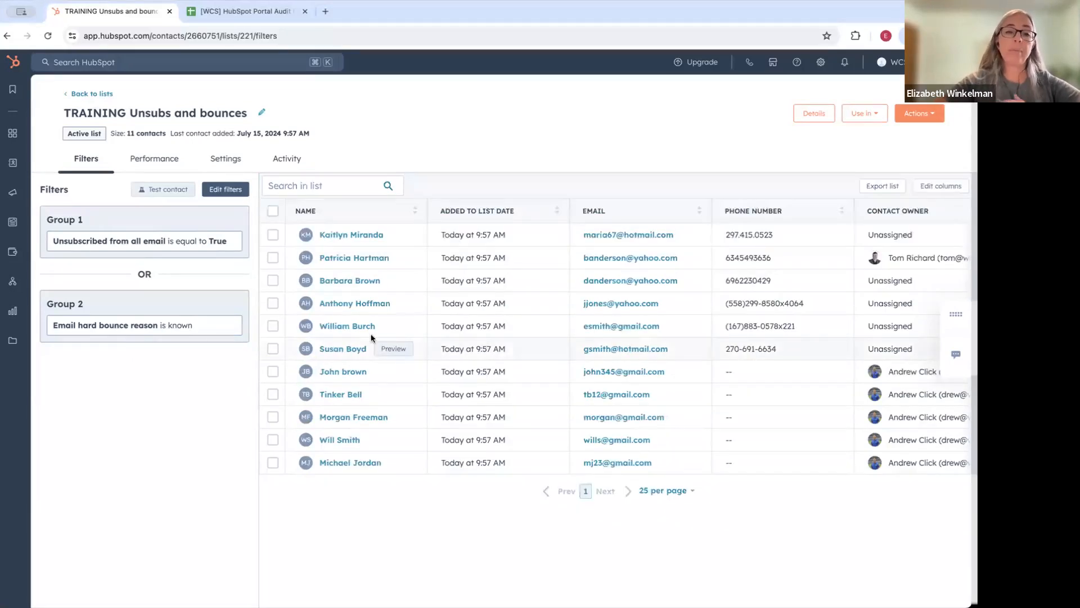
left_click(106, 92)
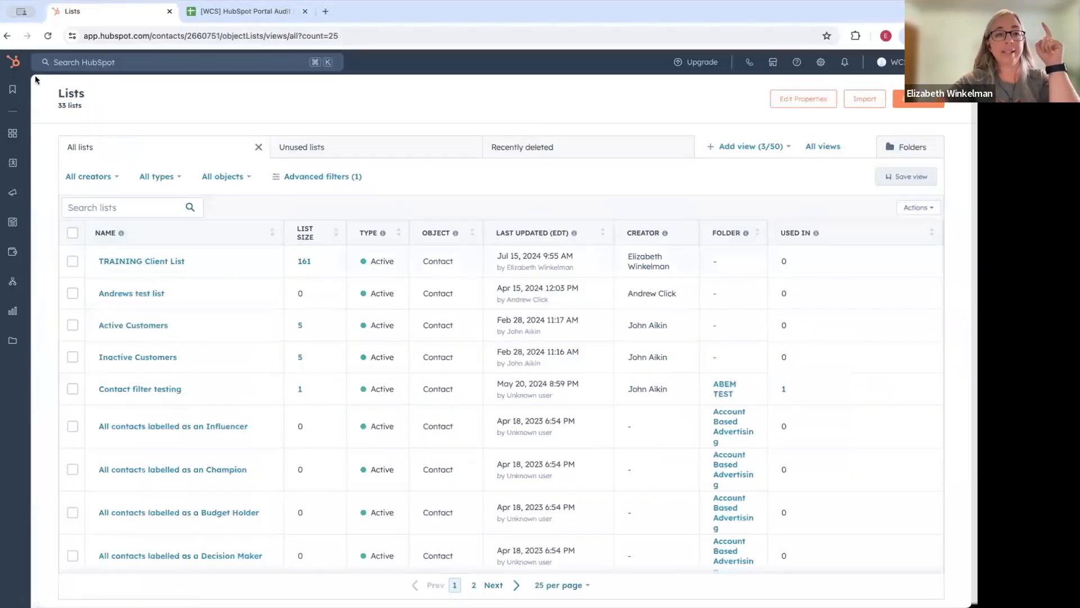
left_click(48, 36)
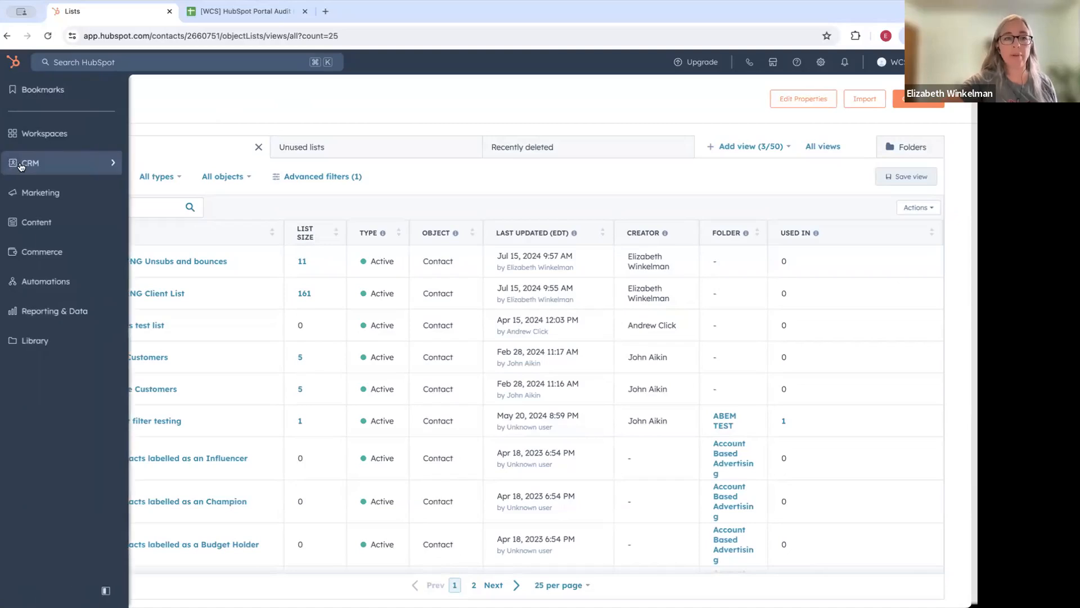
Step: Go to the CRM contacts, view the page for restoring deleted contacts and return to the contacts table
mouse_move(33, 162)
left_click(169, 97)
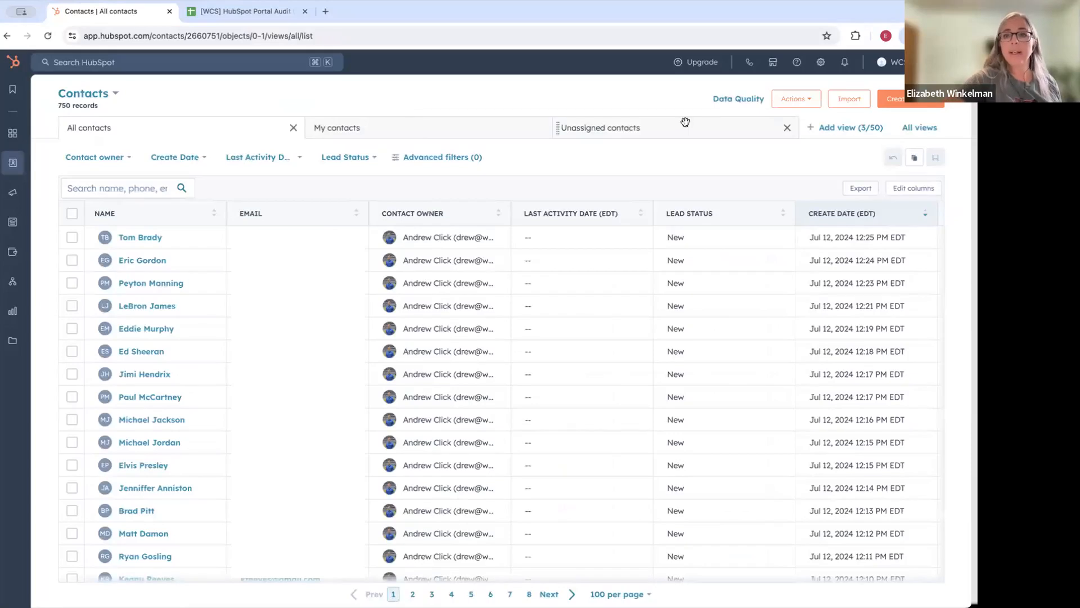
left_click(806, 105)
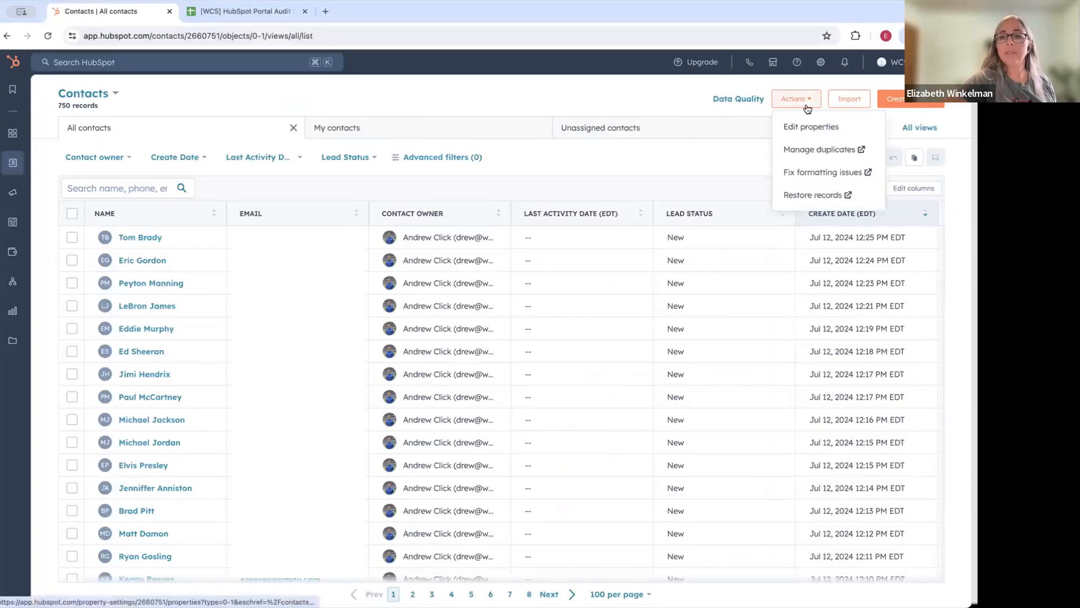
left_click(805, 194)
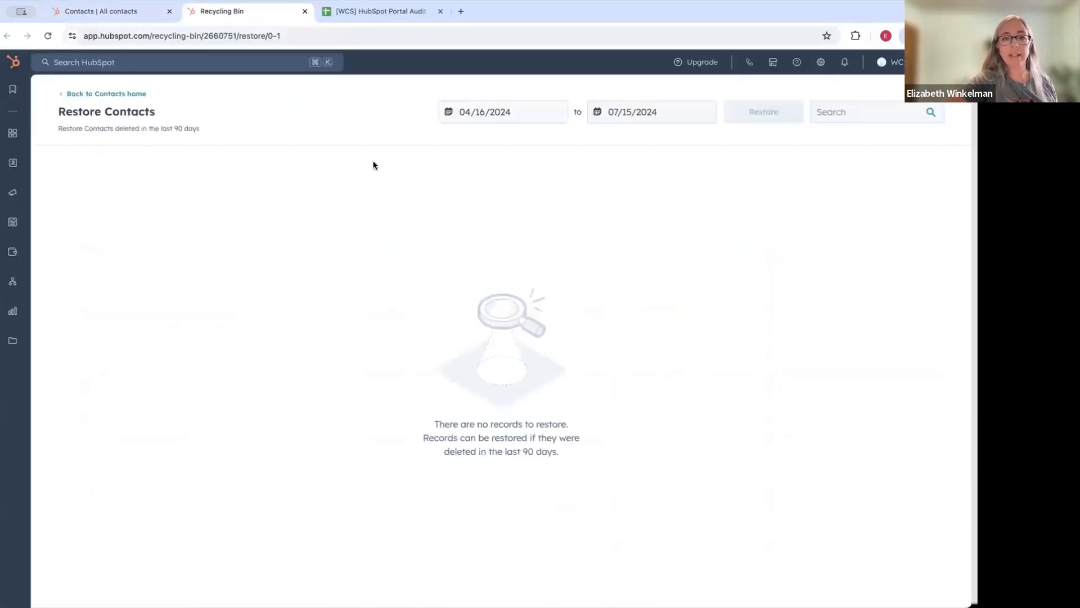
left_click(126, 95)
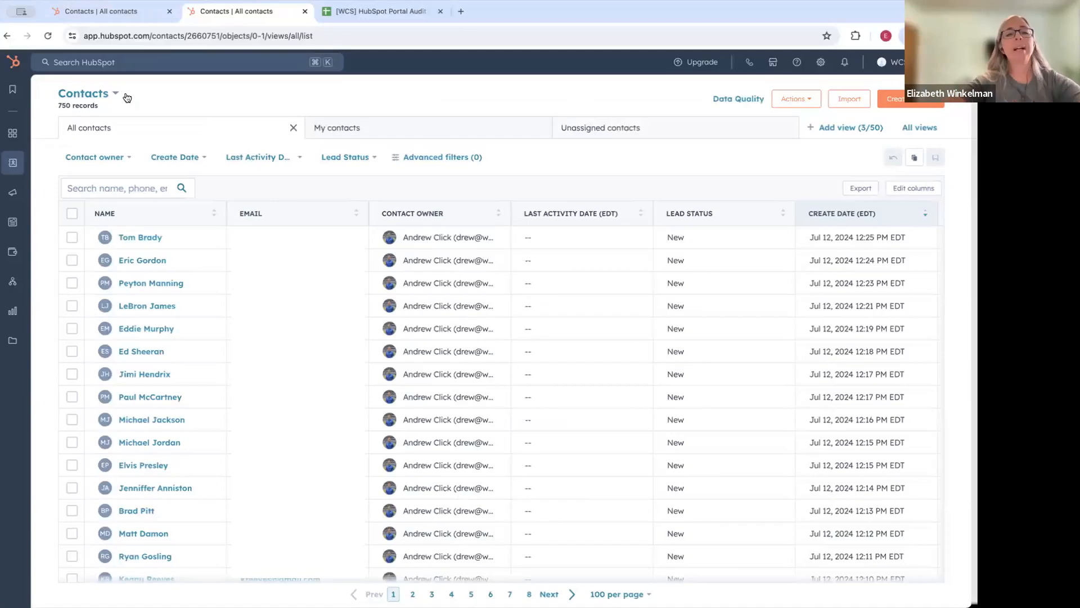
Step: Filter the contacts table with an advanced filter so that List membership is any of TRAINING Unsubs and bounces
left_click(417, 157)
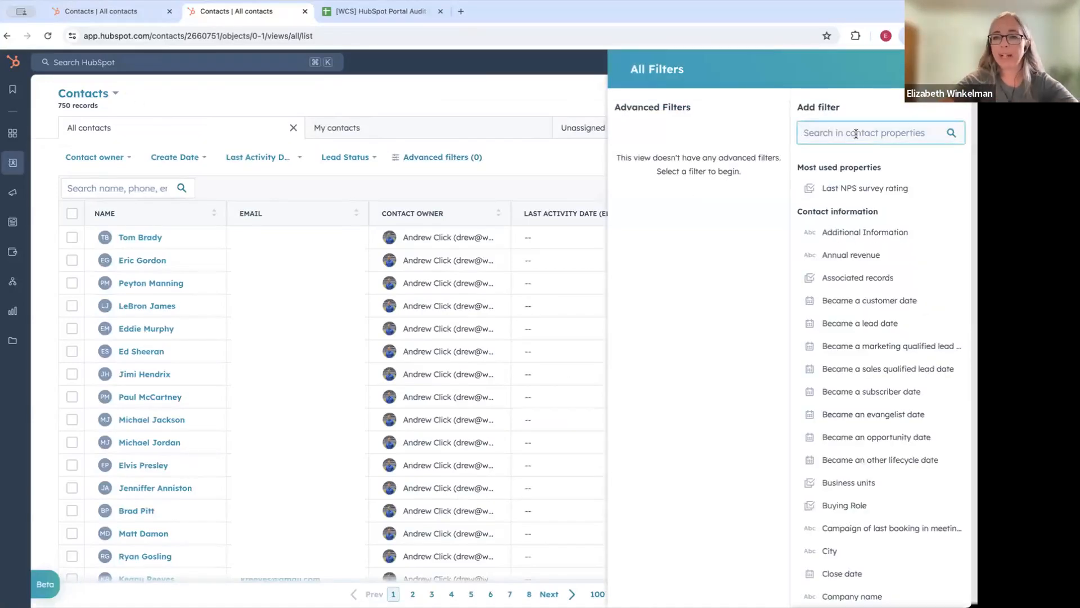
type("list")
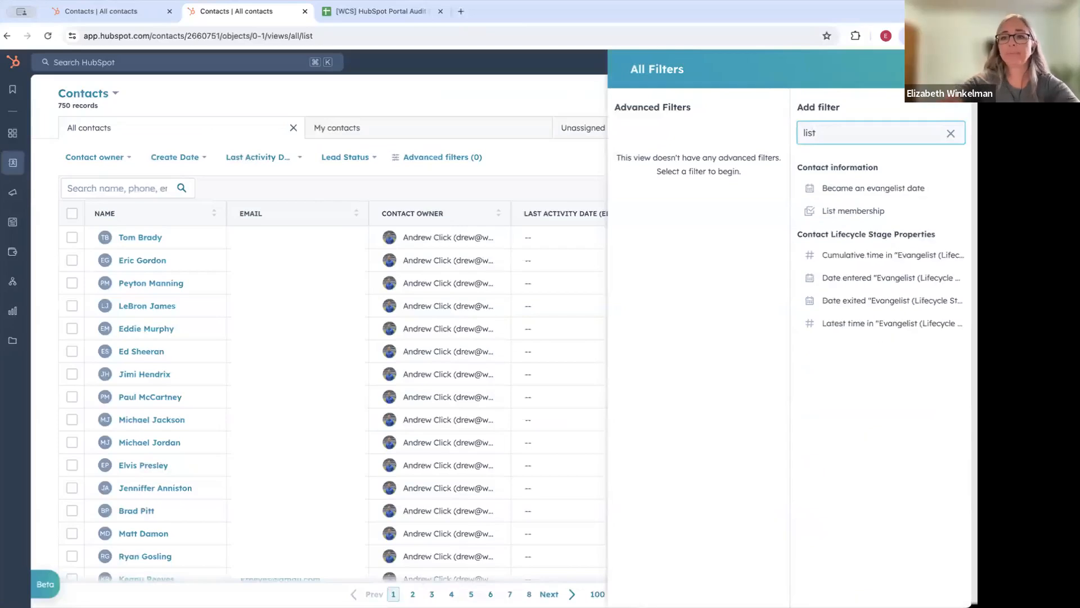
left_click(838, 219)
left_click(863, 185)
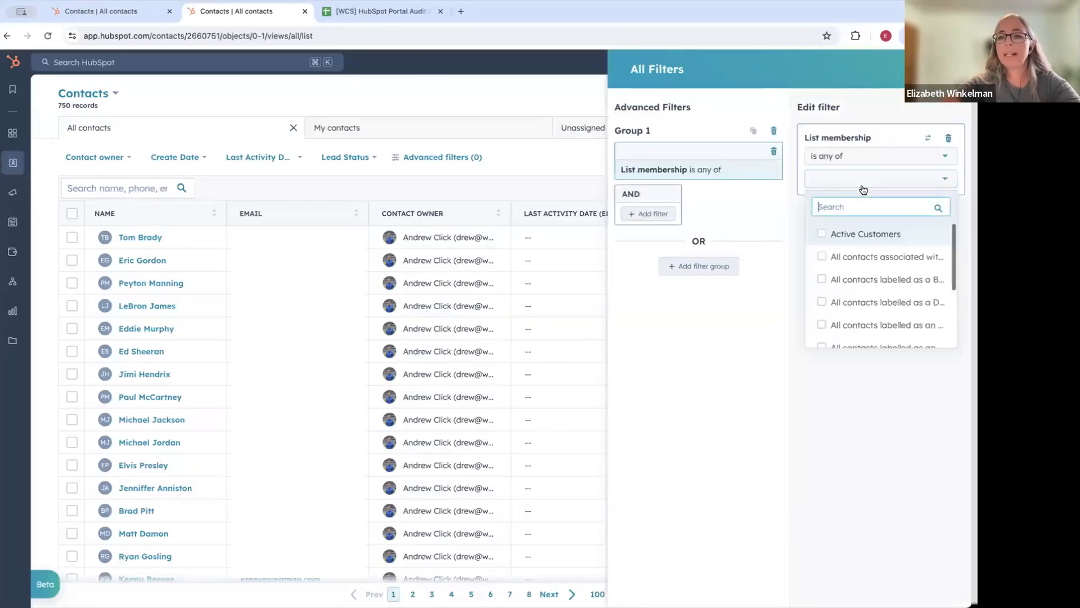
type("unsub")
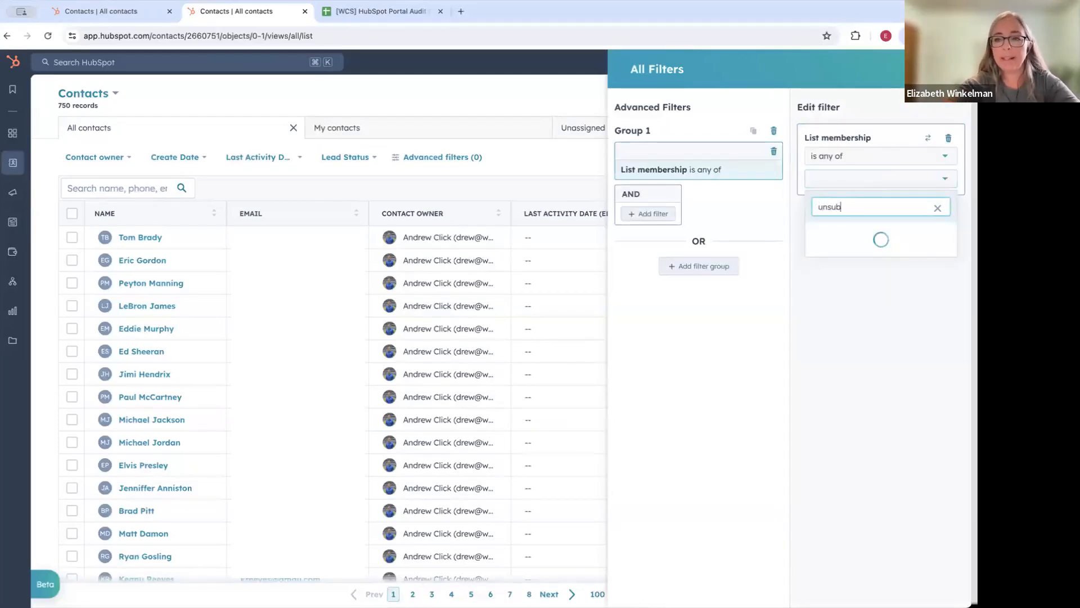
left_click(876, 231)
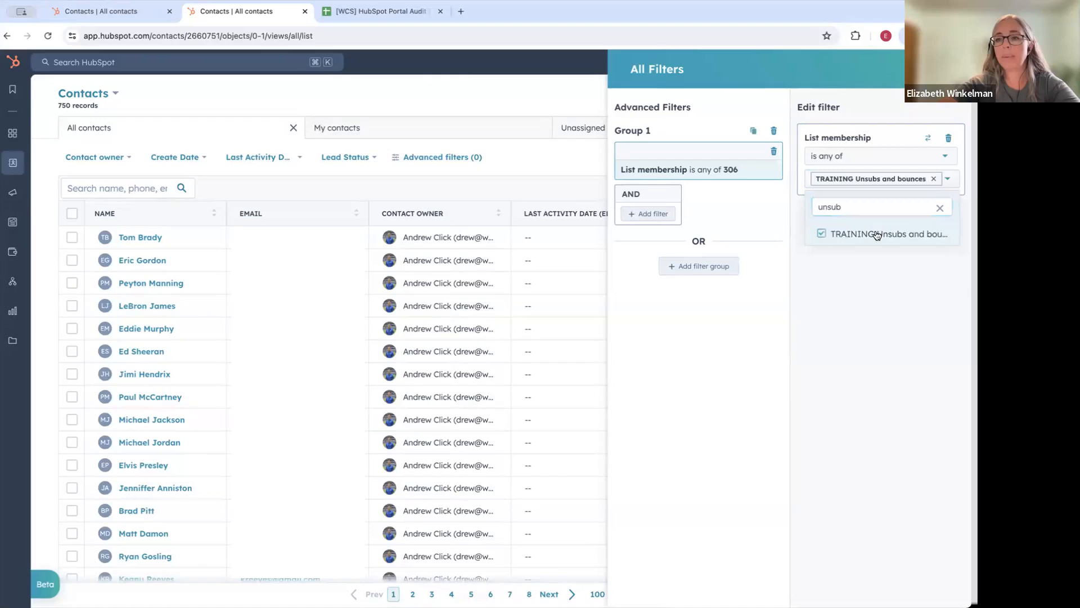
left_click(885, 288)
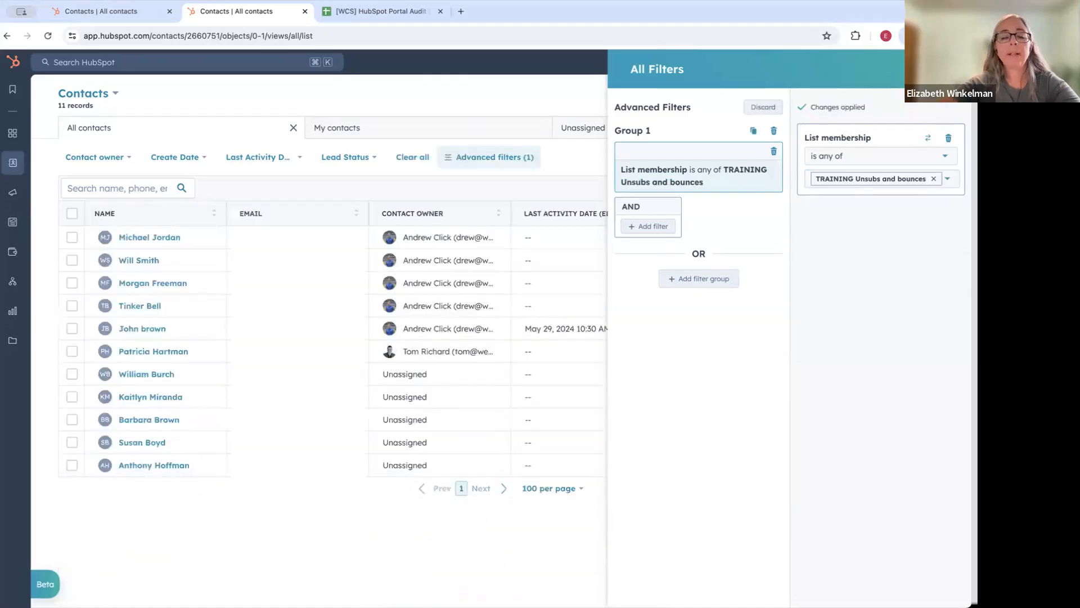
left_click(951, 69)
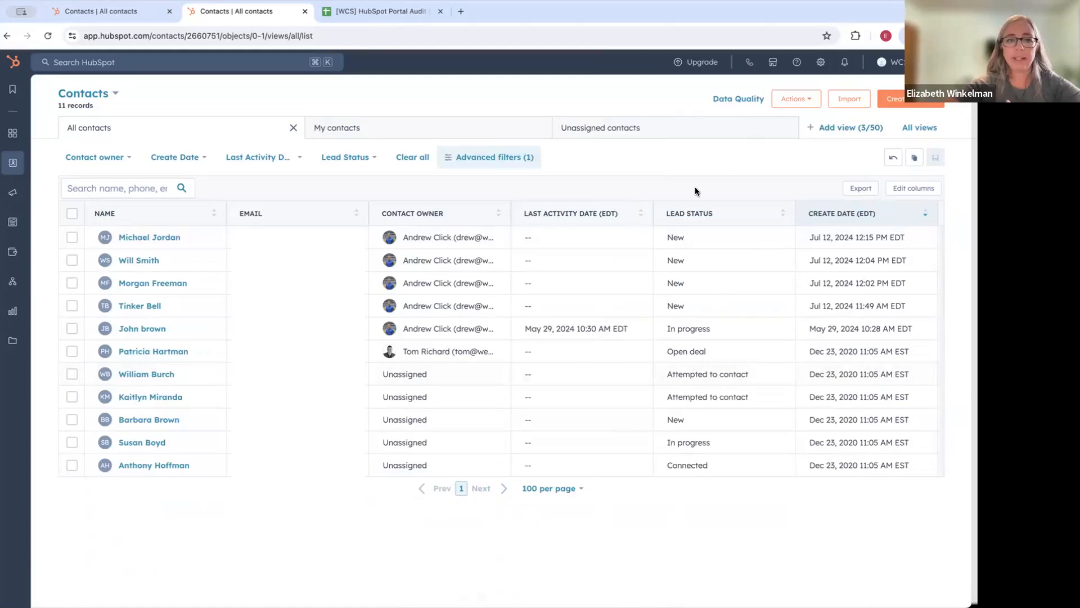
Step: Select all filtered contacts, bring up the bulk deletion confirmation, and cancel it and the selection
left_click(72, 214)
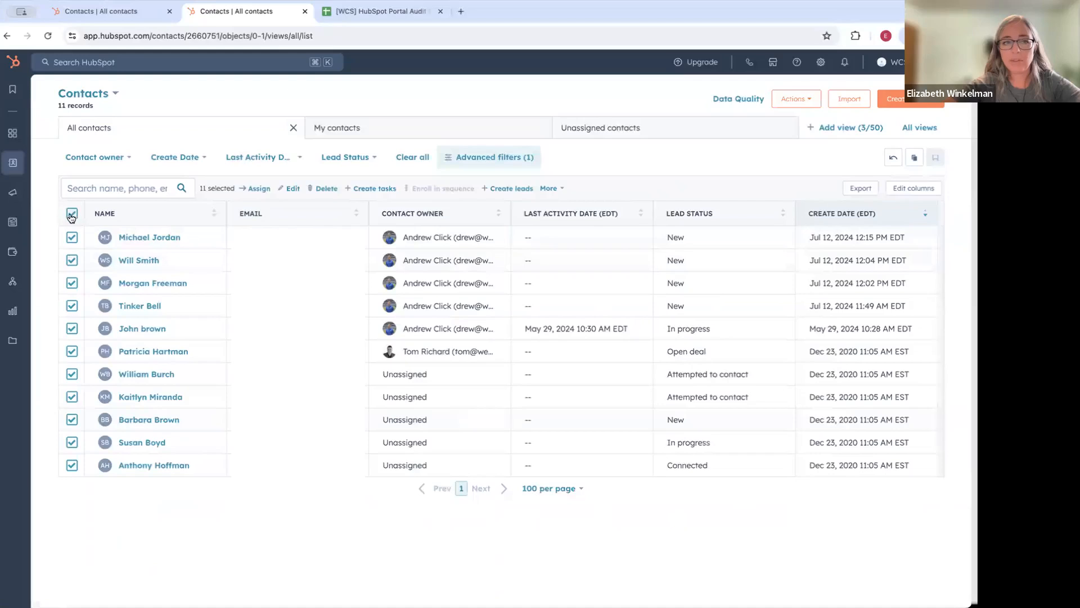
left_click(325, 189)
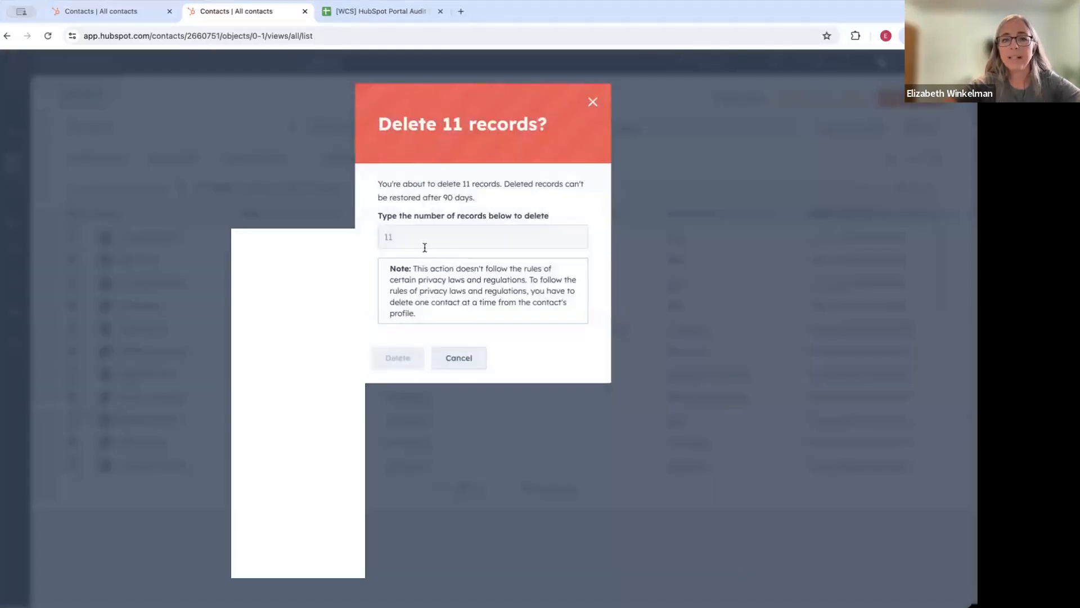
left_click(453, 363)
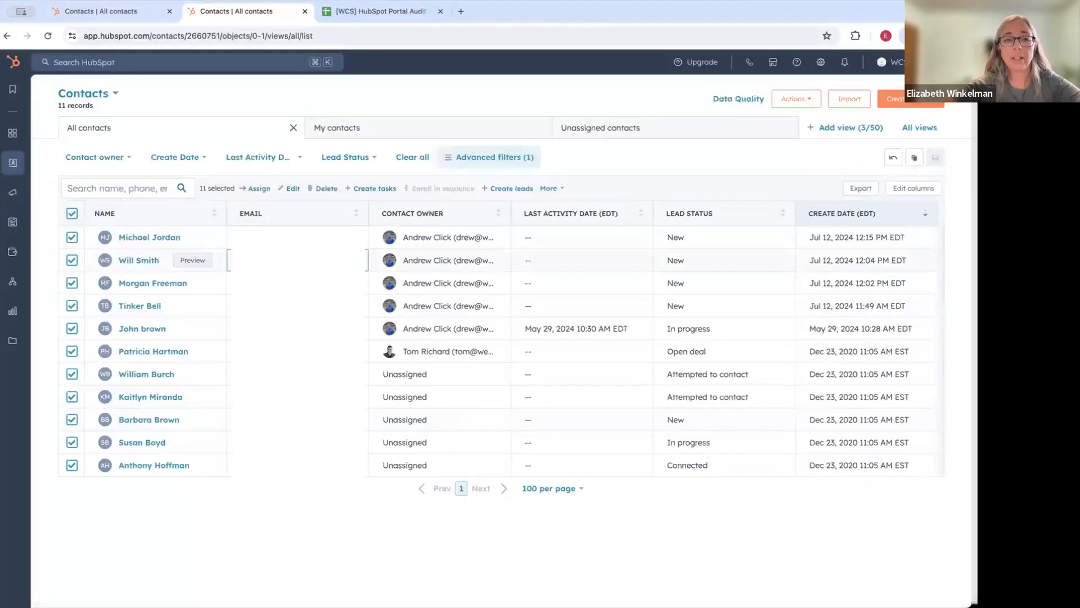
left_click(74, 214)
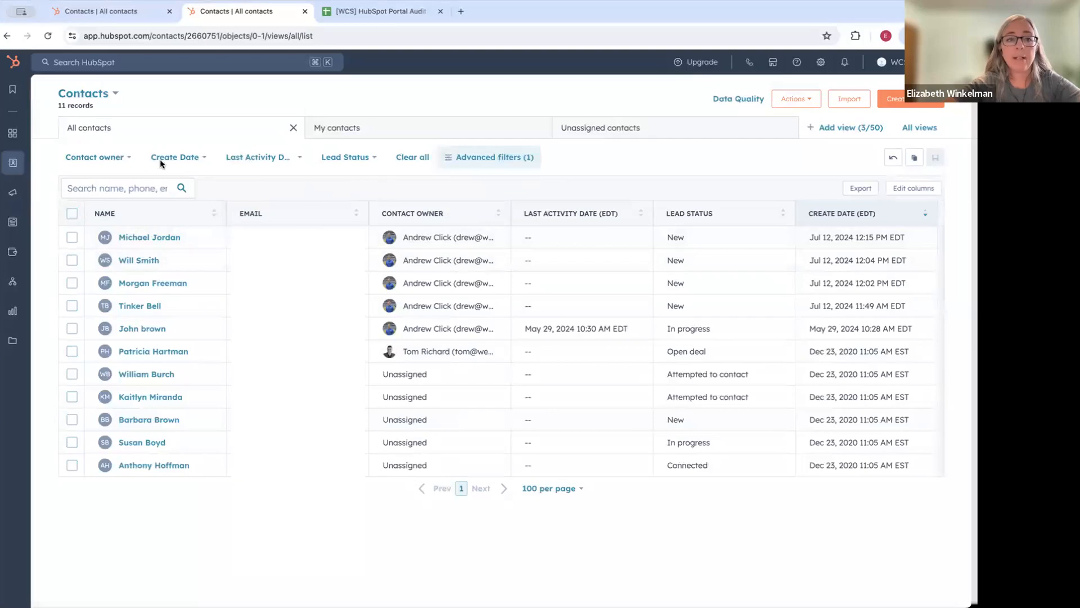
Step: Clear the filters, select every contact record across all pages, and bring up and cancel the bulk deletion confirmation
left_click(416, 158)
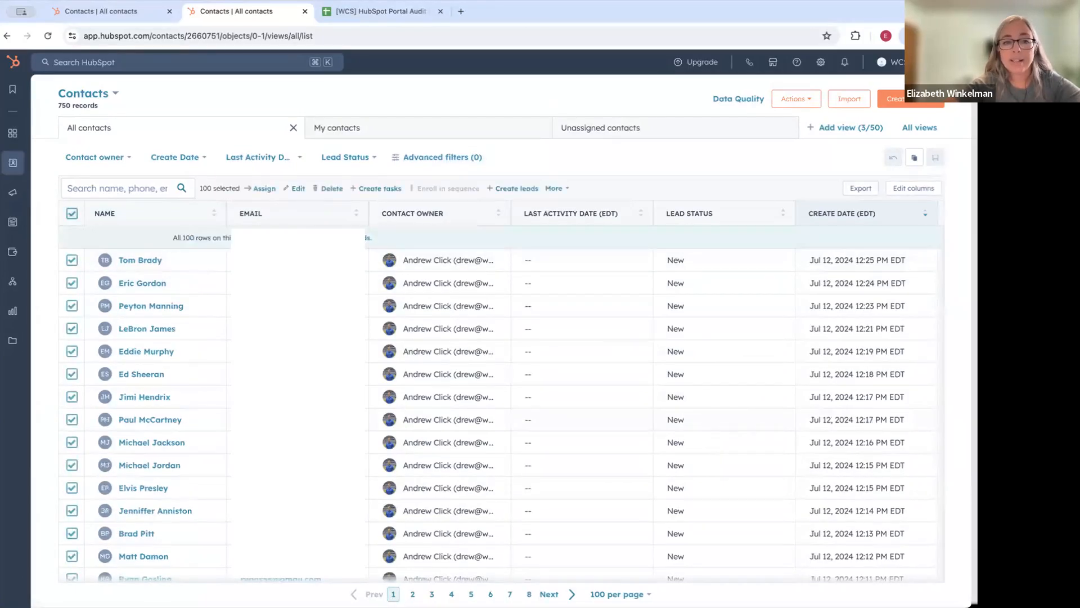
left_click(368, 238)
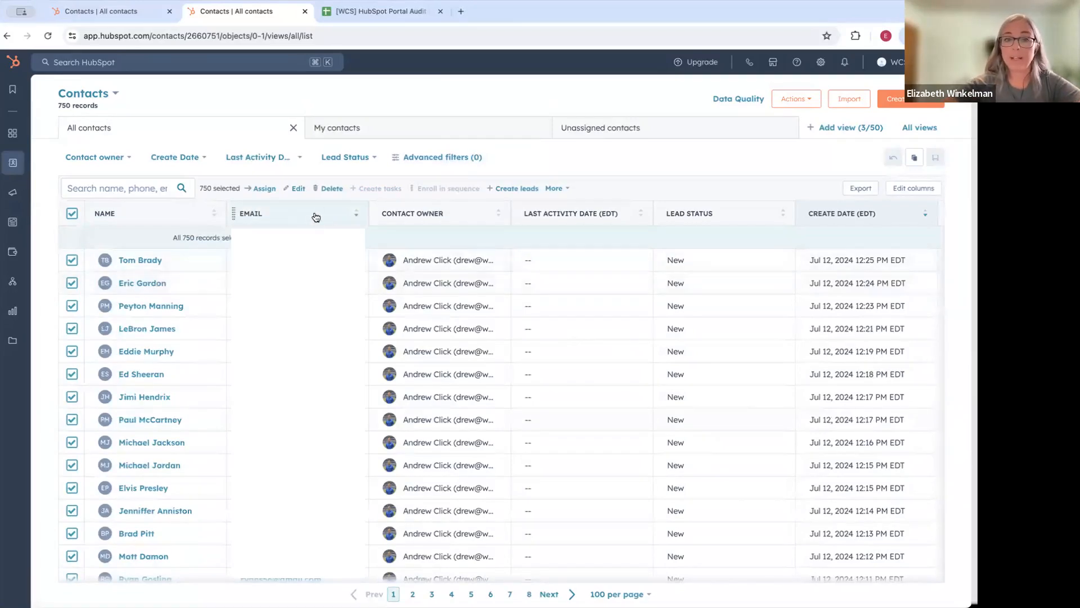
left_click(331, 188)
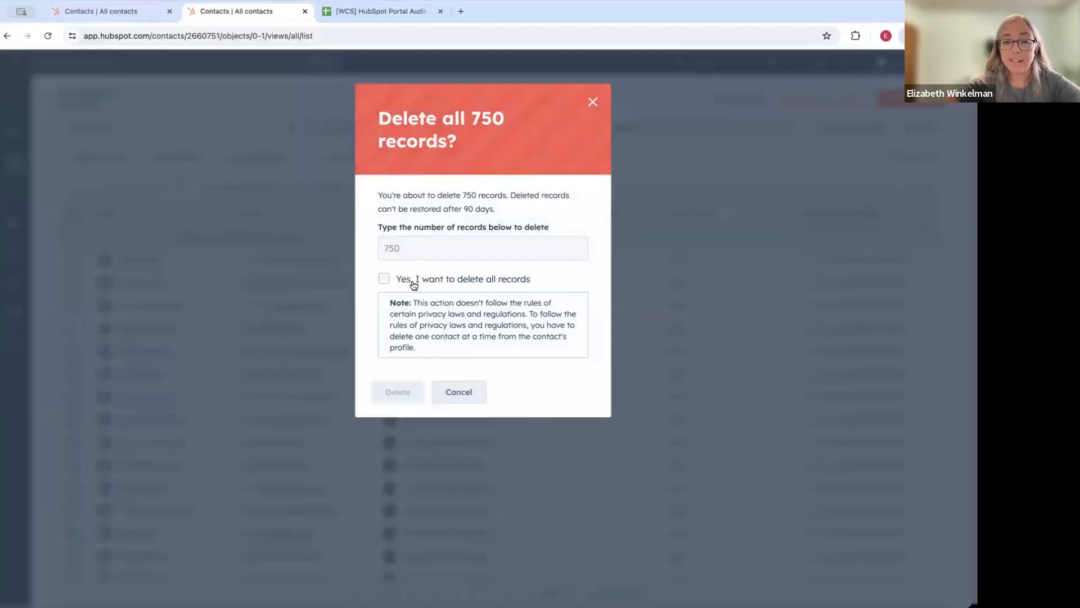
left_click(452, 396)
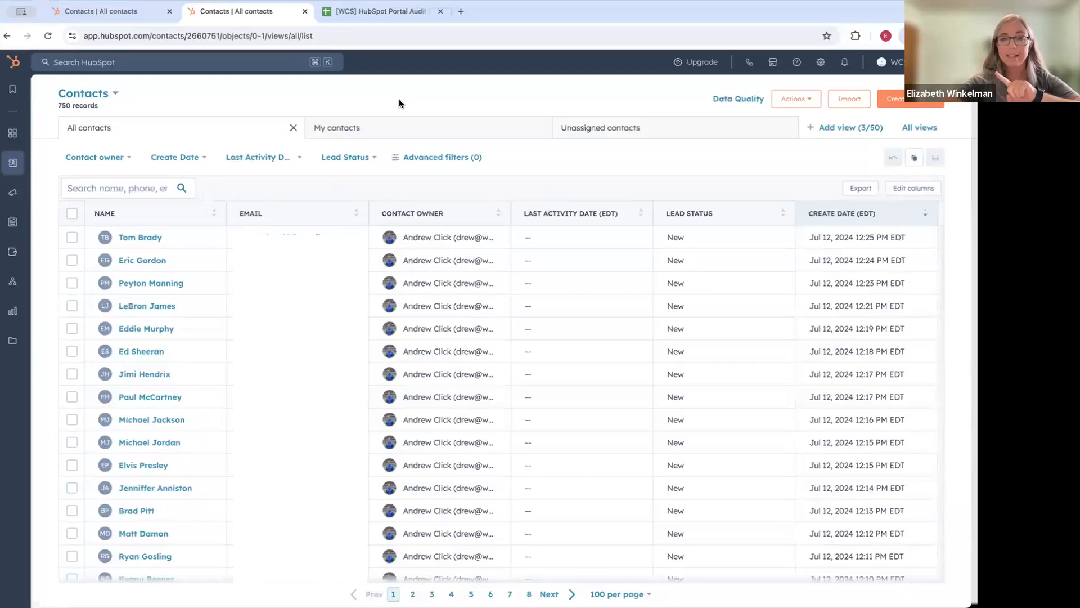
left_click(416, 158)
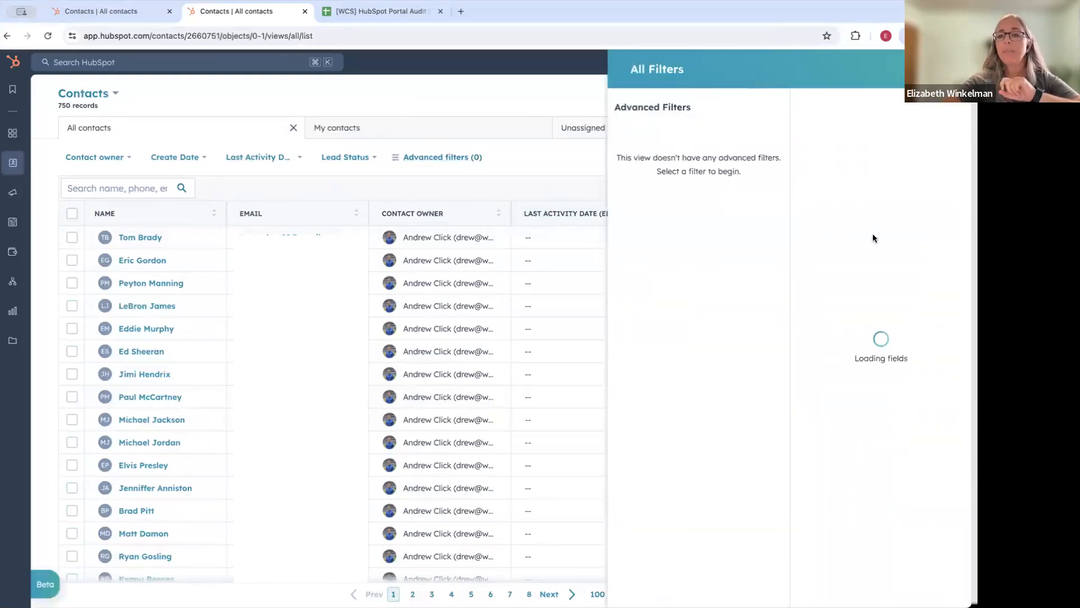
left_click(506, 111)
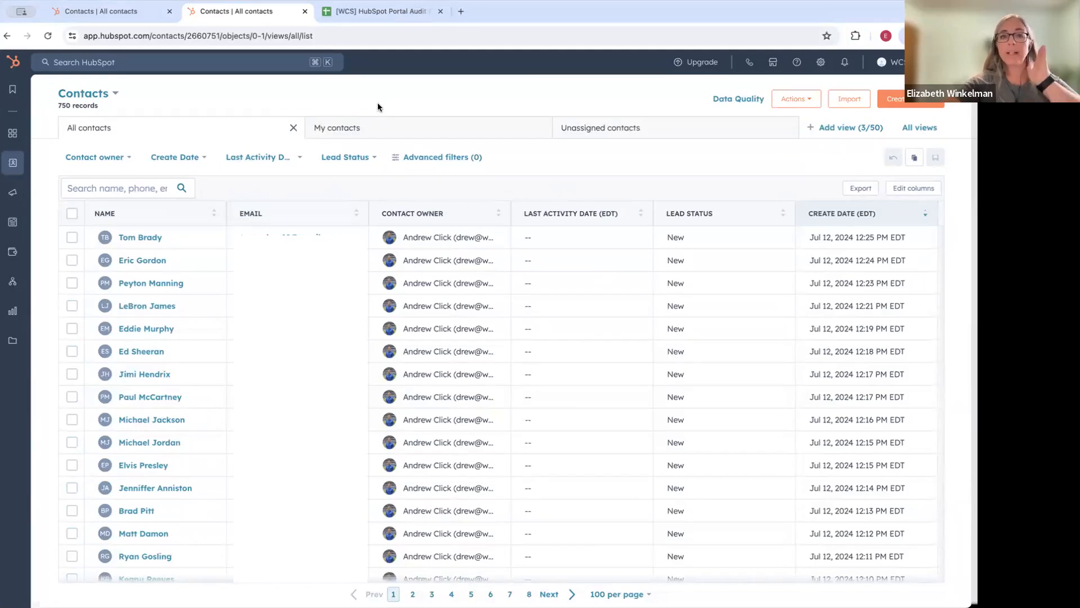
Step: View the duplicate contact records found by HubSpot and return to the CRM contacts
left_click(793, 99)
left_click(792, 151)
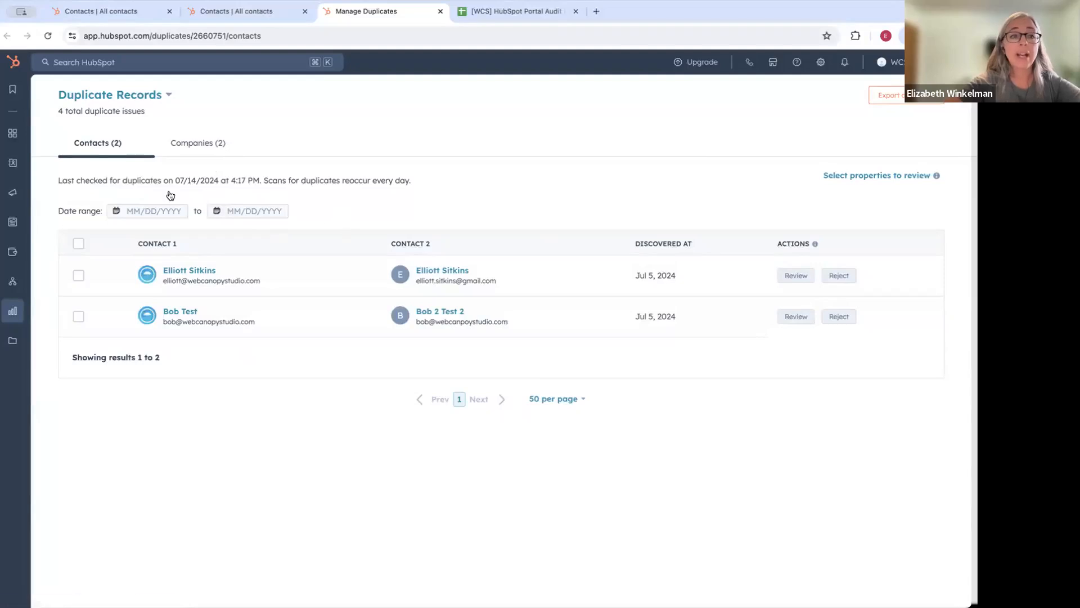
mouse_move(23, 163)
left_click(188, 99)
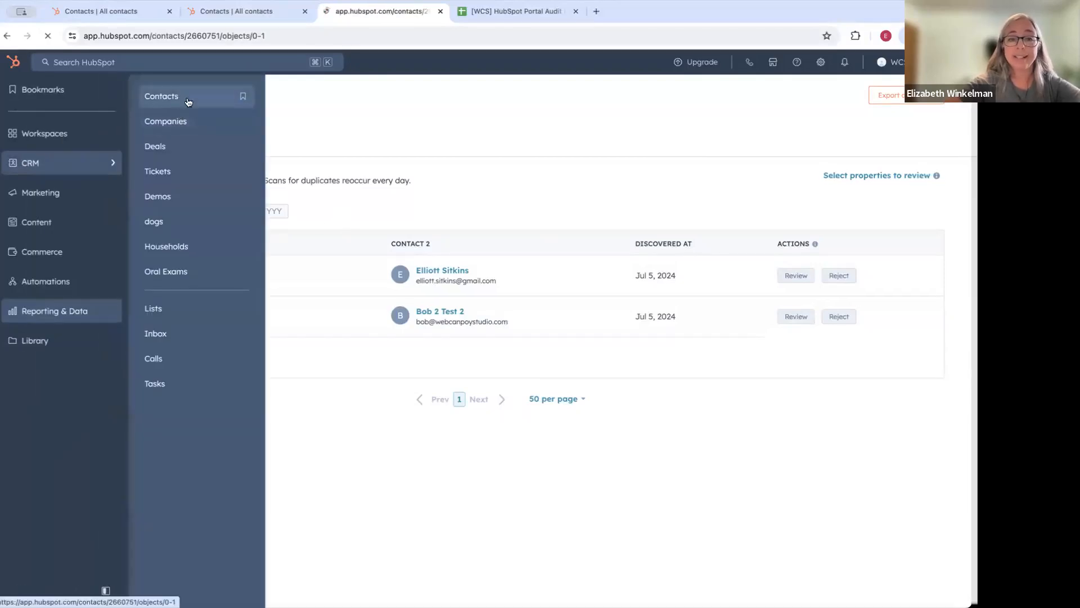